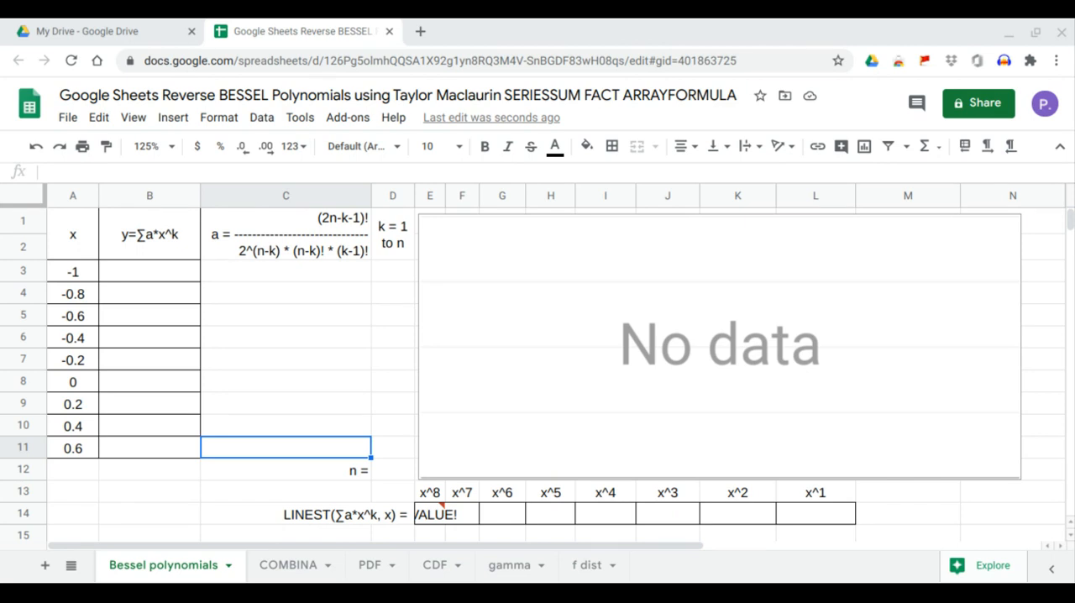
Enter an ARRAYFORMULA in B3 wrapping SERIESSUM with x values A3:A11, initial power 1, power step 1 and coefficients C3:C11
left_click(510, 389)
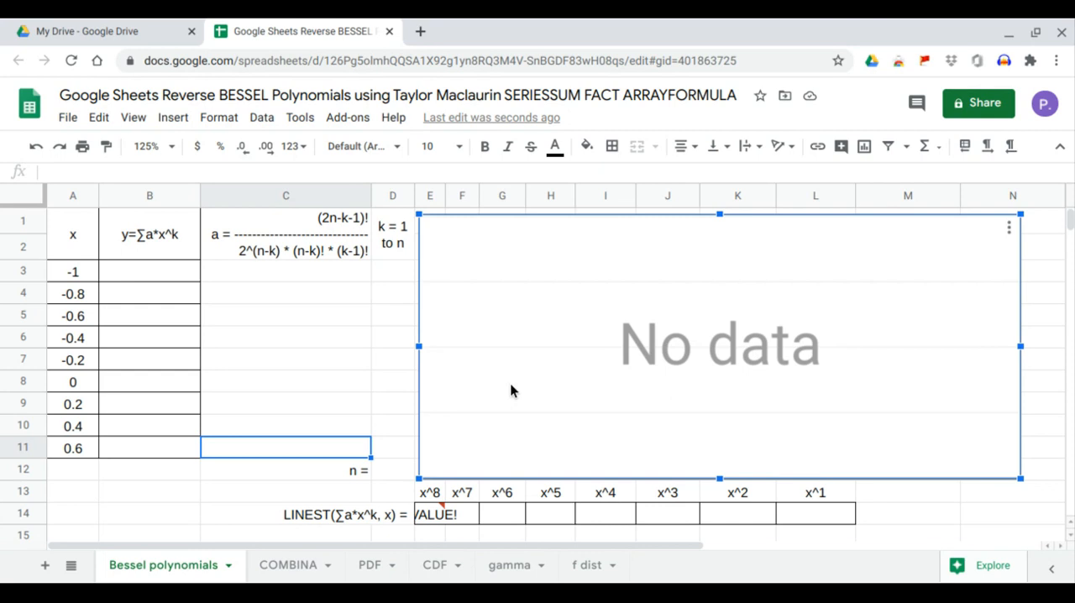
left_click(165, 276)
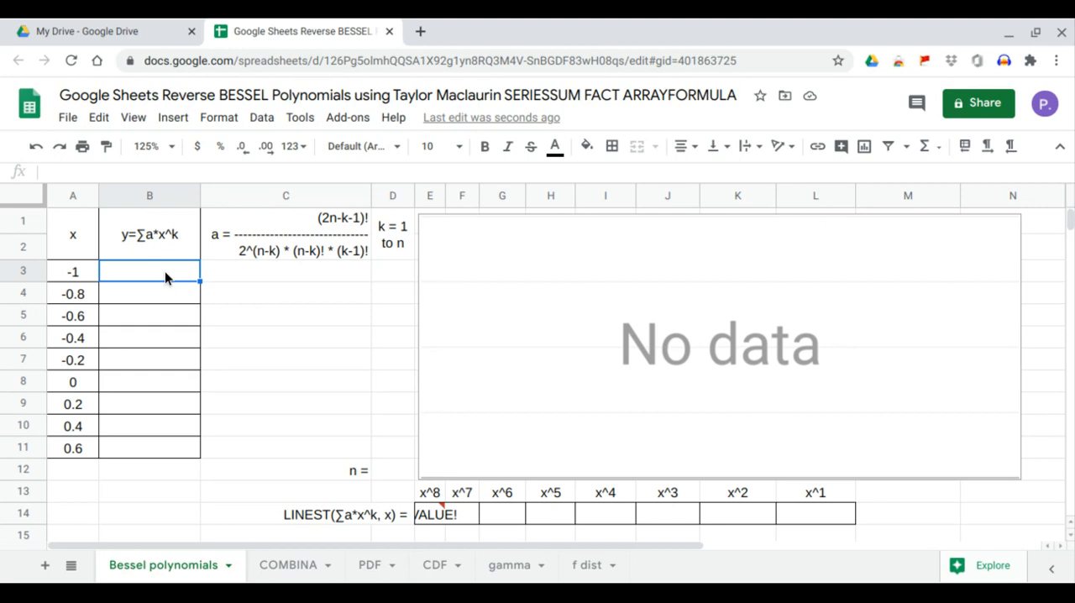
type("=")
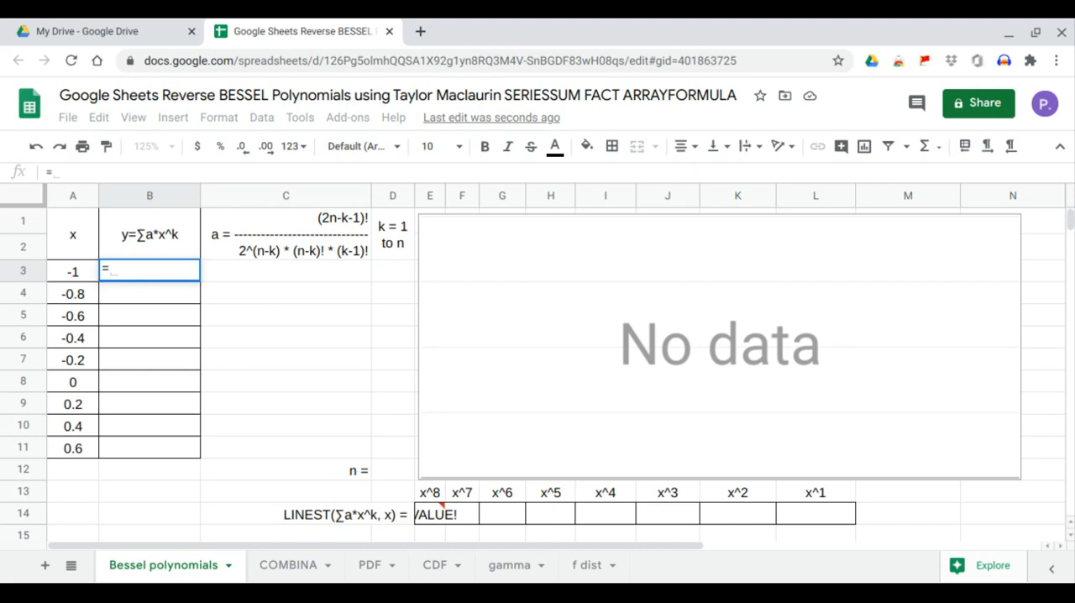
type("arr")
key("Tab")
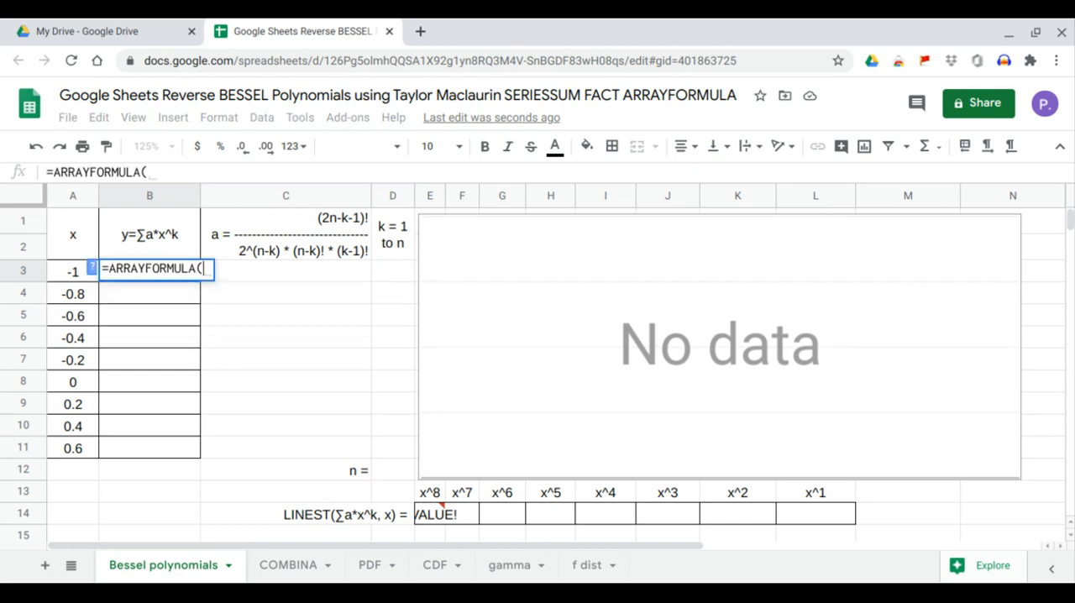
type("ser")
key("Tab")
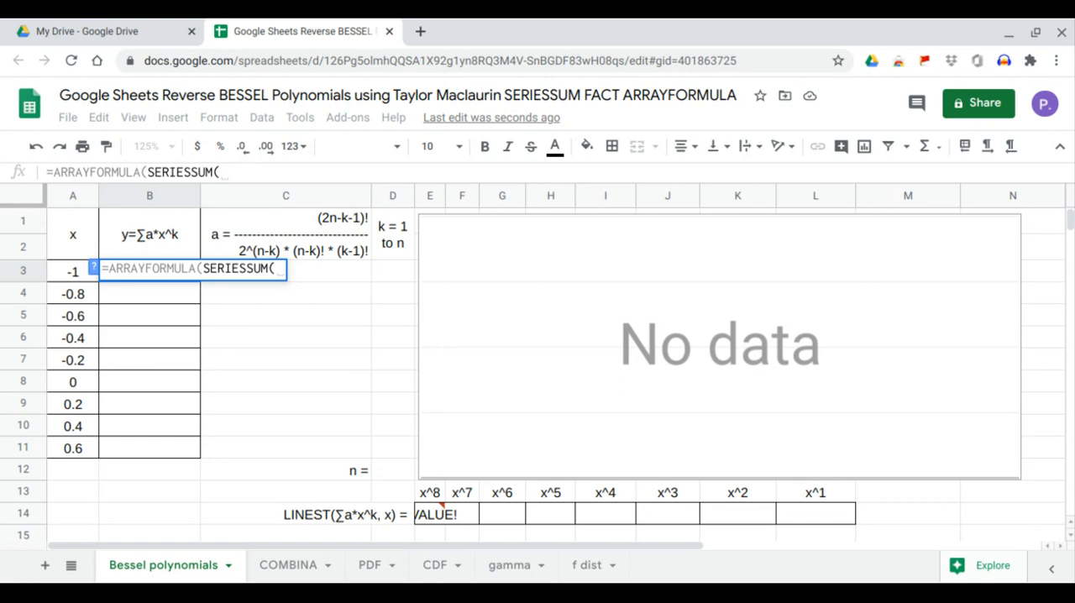
left_click_drag(69, 274, 80, 454)
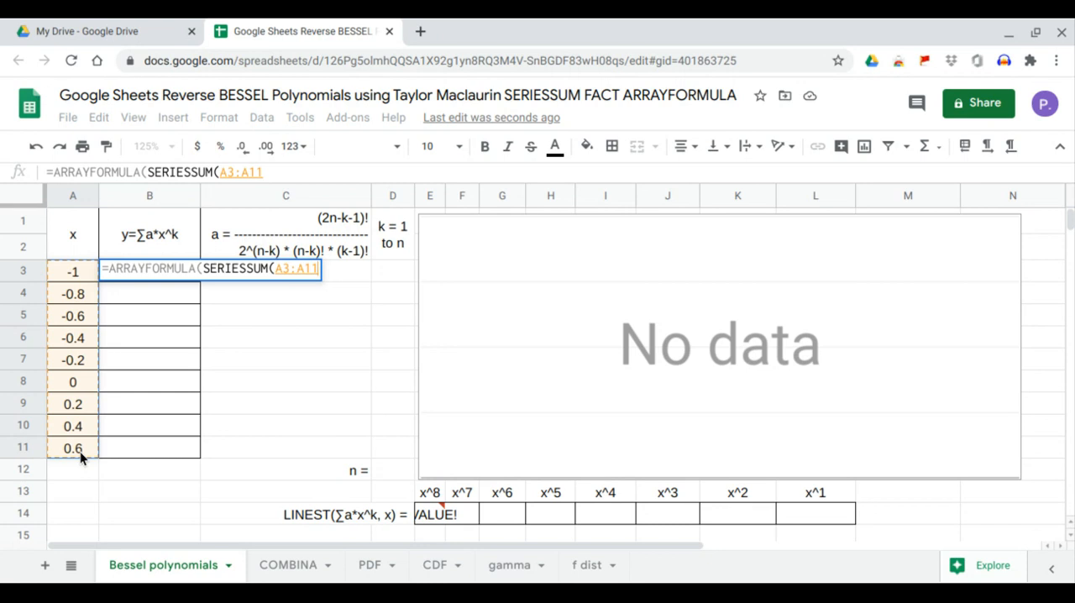
type(",")
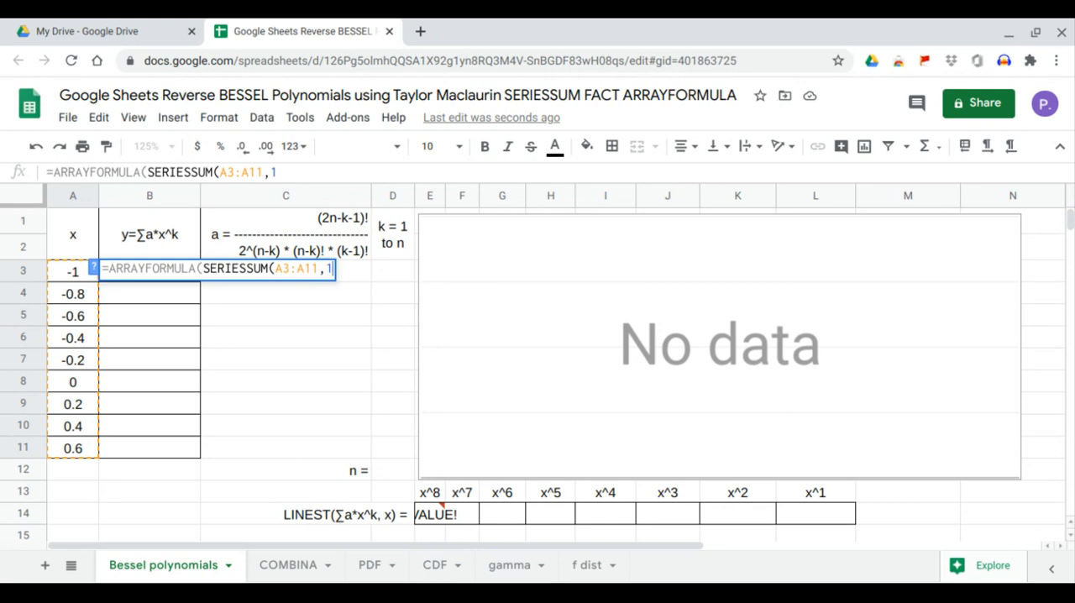
type("1,1,")
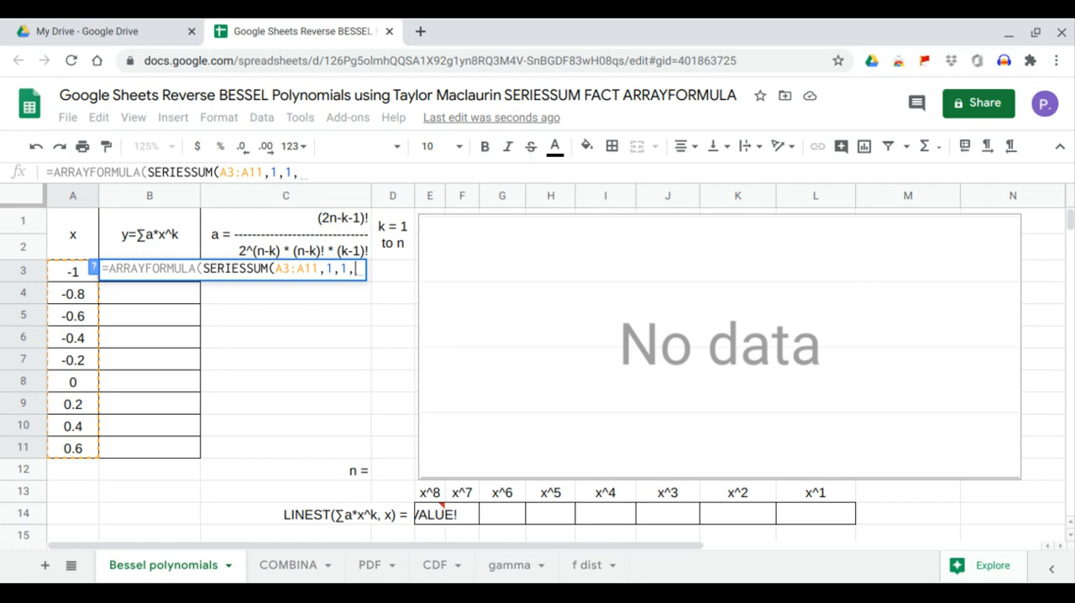
left_click_drag(221, 454, 247, 275)
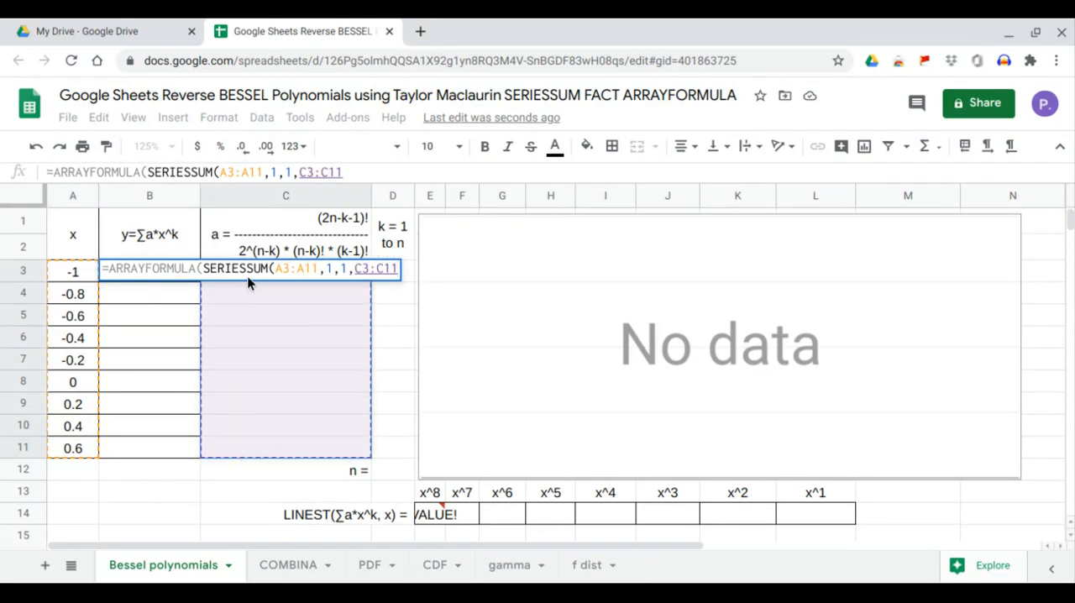
key("Return")
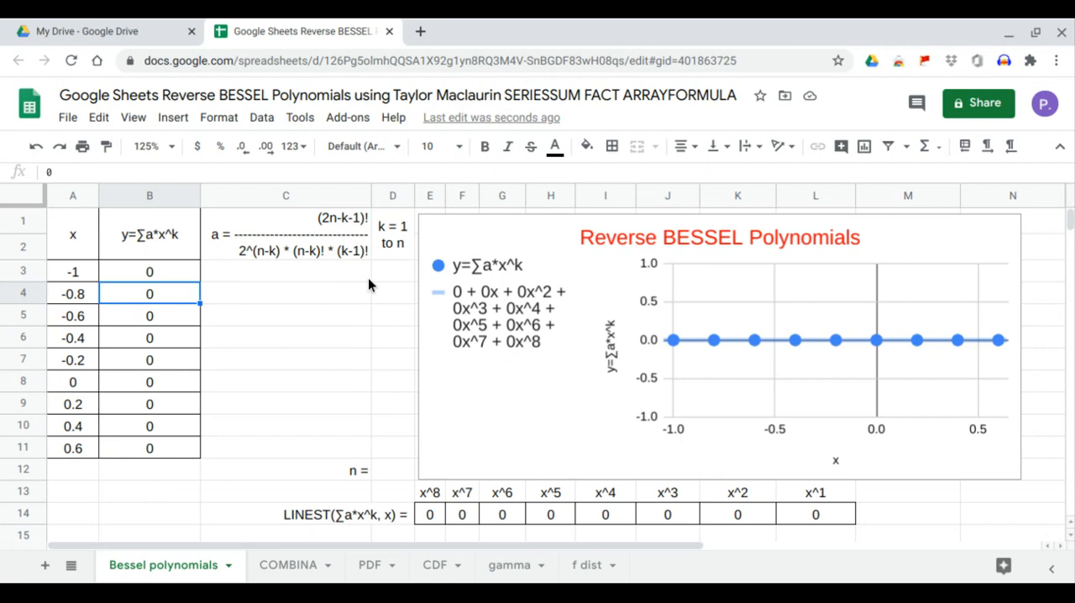
Add data validation to the n cell D12 as a dropdown list of the items 1,2,3,4,5,6, and open the list
left_click(385, 469)
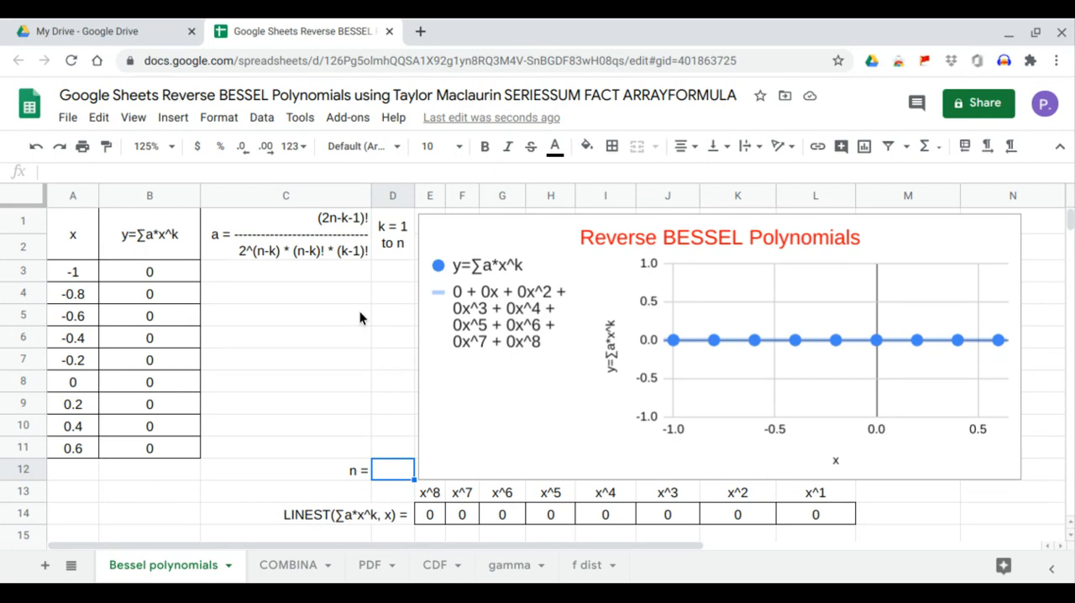
left_click(262, 119)
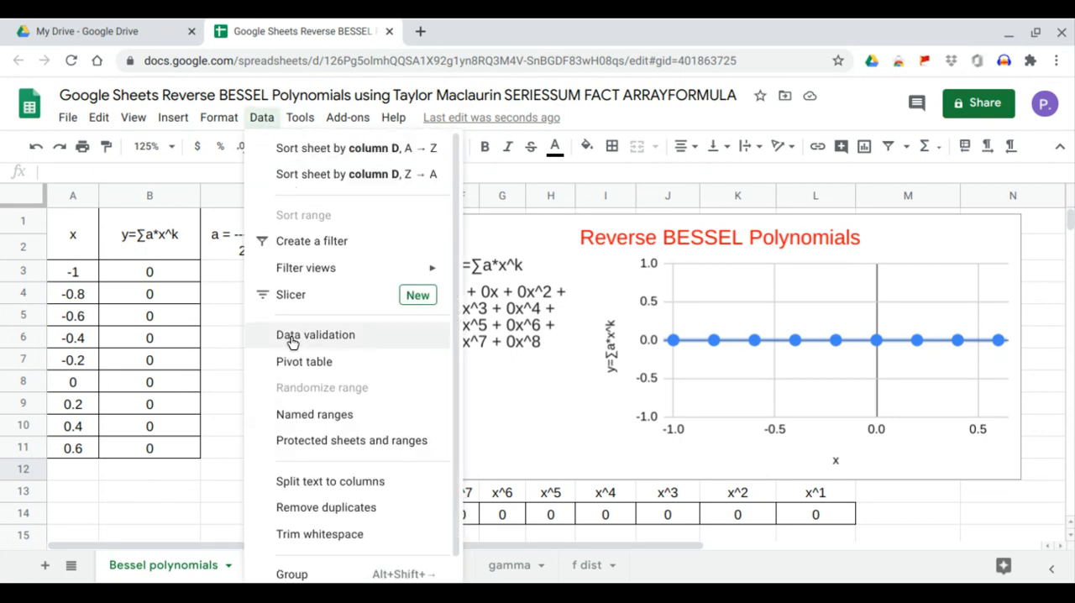
left_click(302, 343)
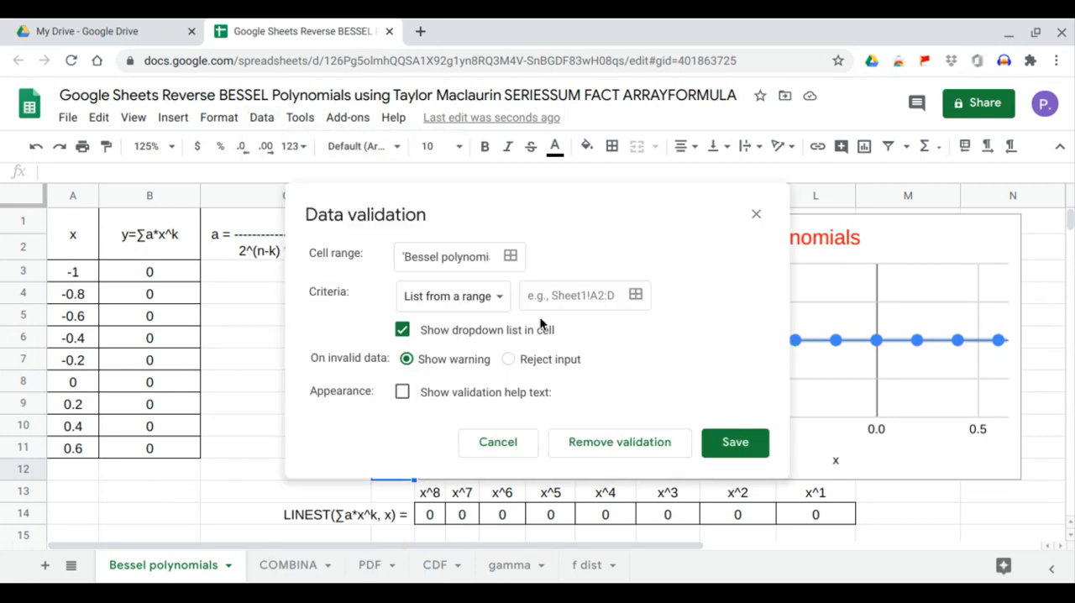
left_click(493, 306)
left_click(489, 327)
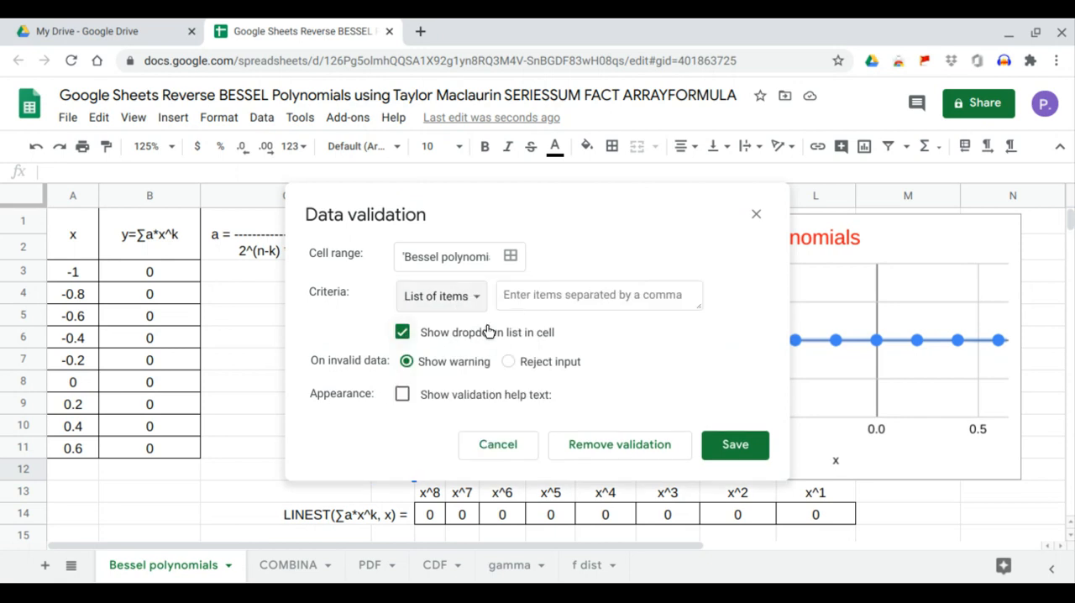
left_click(519, 303)
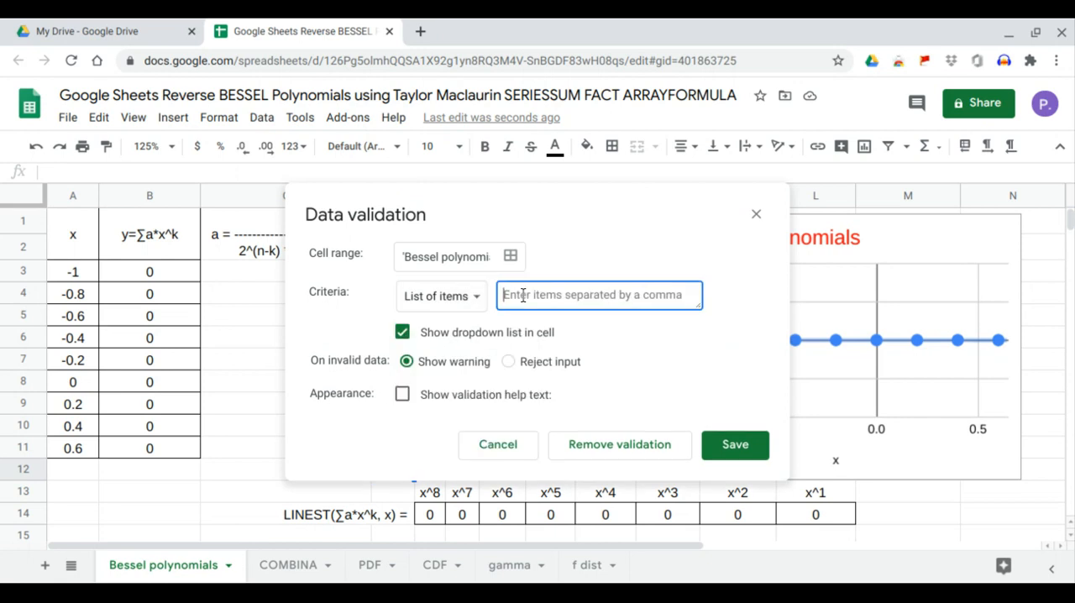
type("1,2,3,4,5,6")
left_click(735, 449)
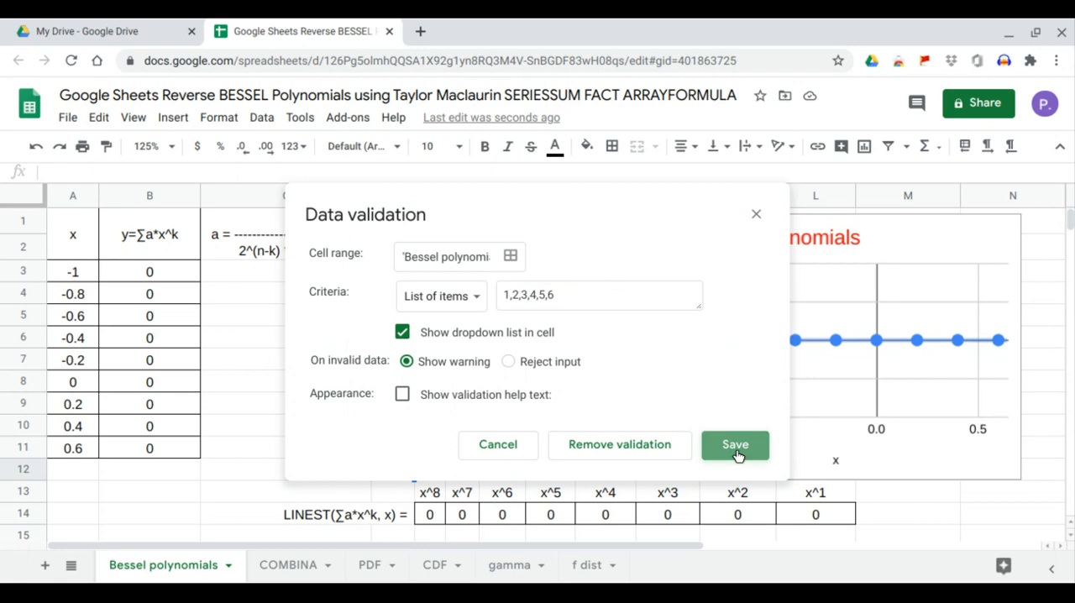
left_click(404, 469)
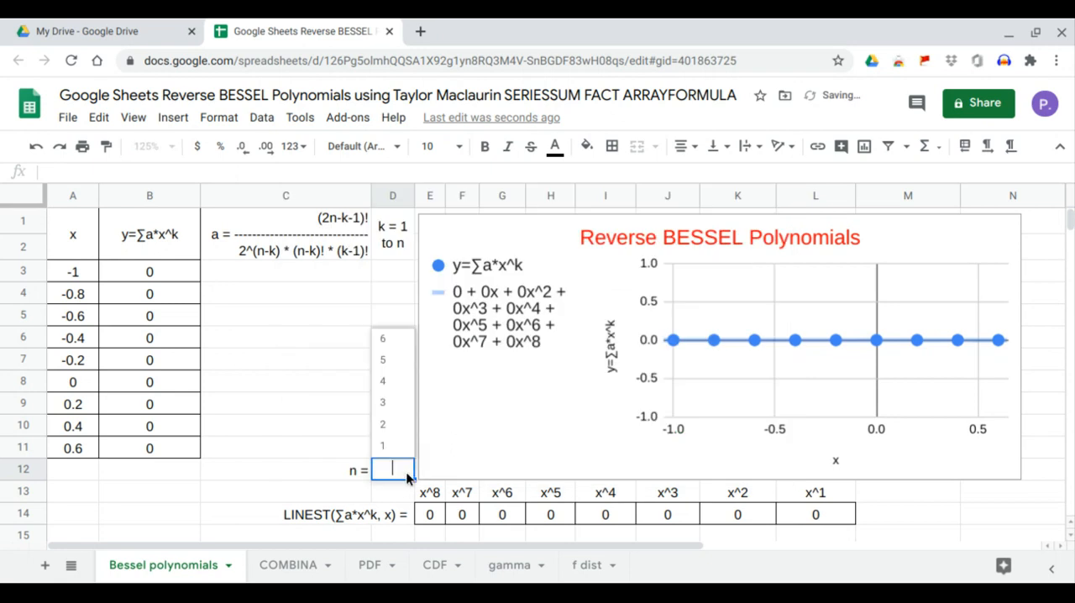
Generate the k values from cell D3 with the formula =SEQUENCE(D12,1,1,1)
left_click(386, 274)
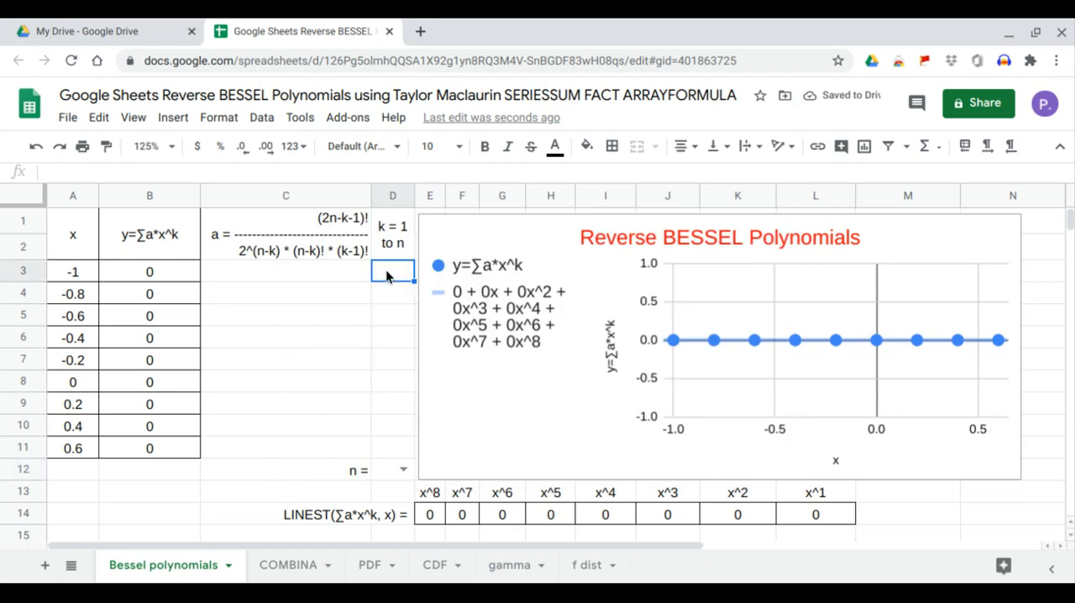
type("=seq")
key("Tab")
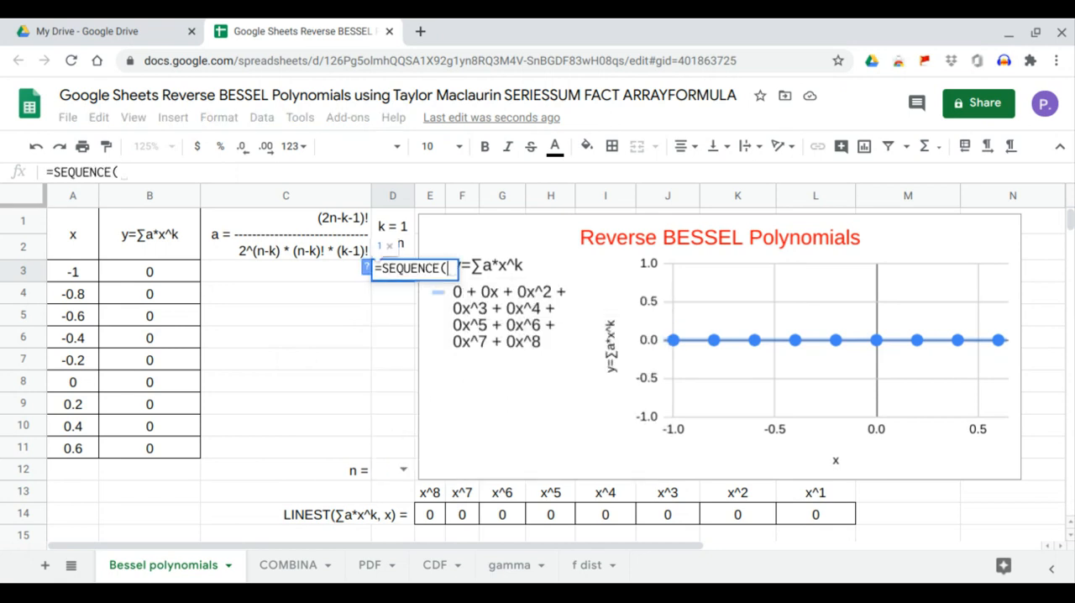
left_click(386, 472)
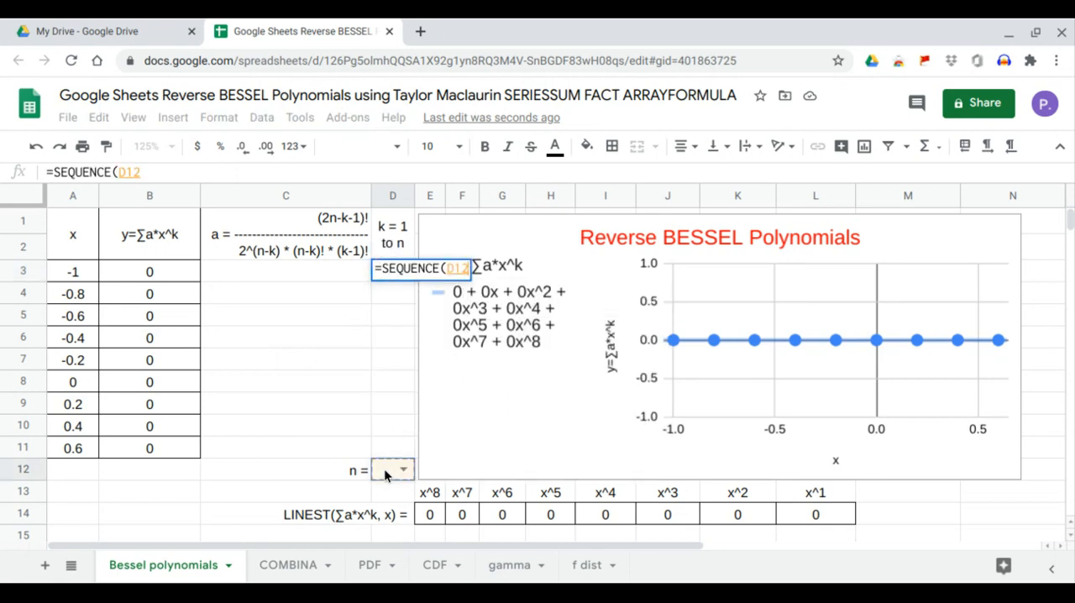
type(",1")
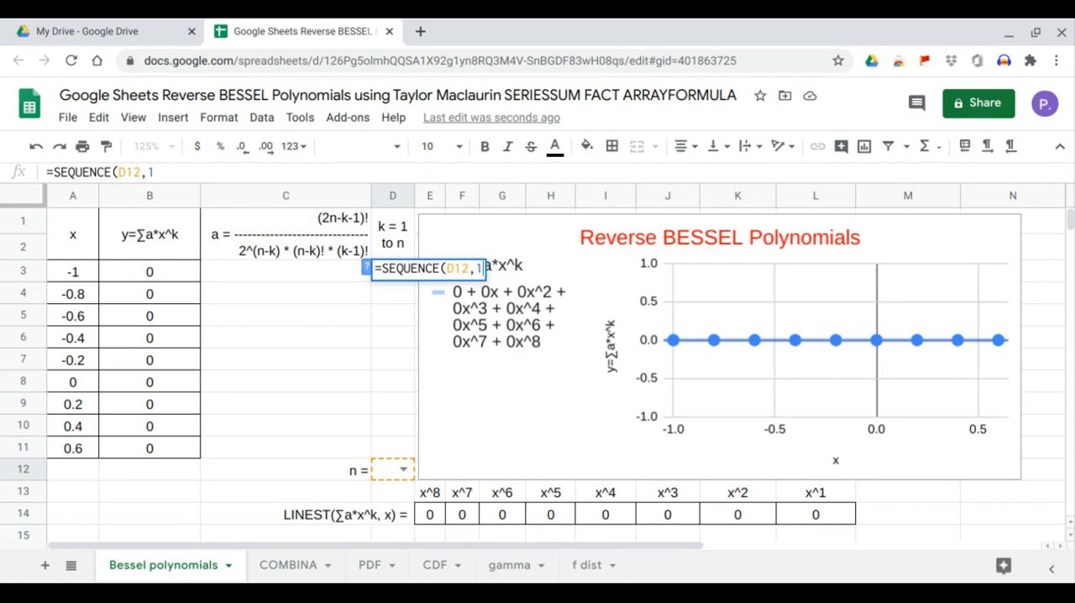
type(",1,1")
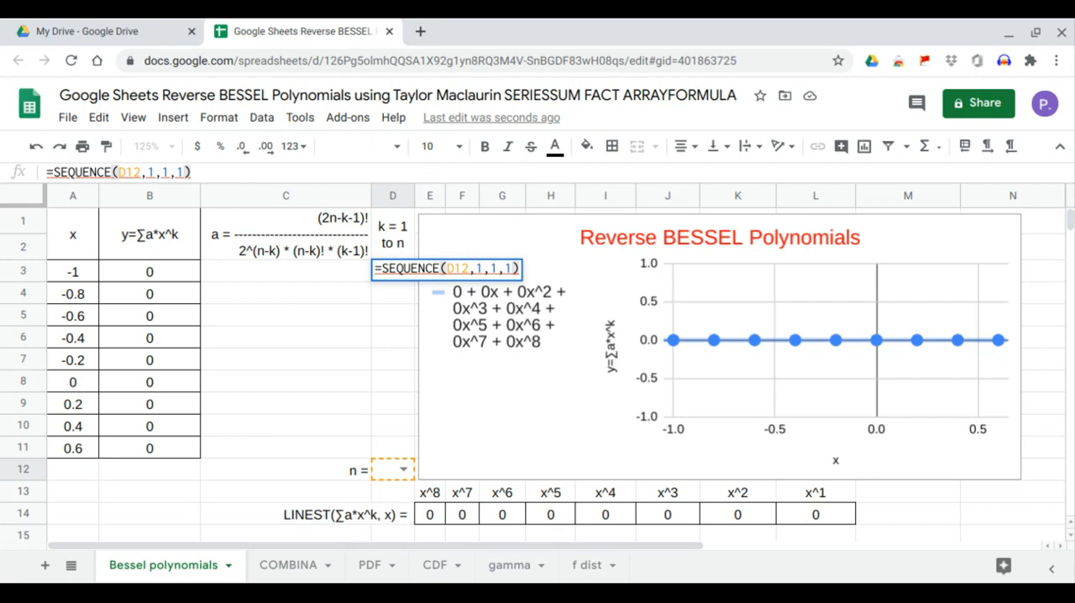
key("Return")
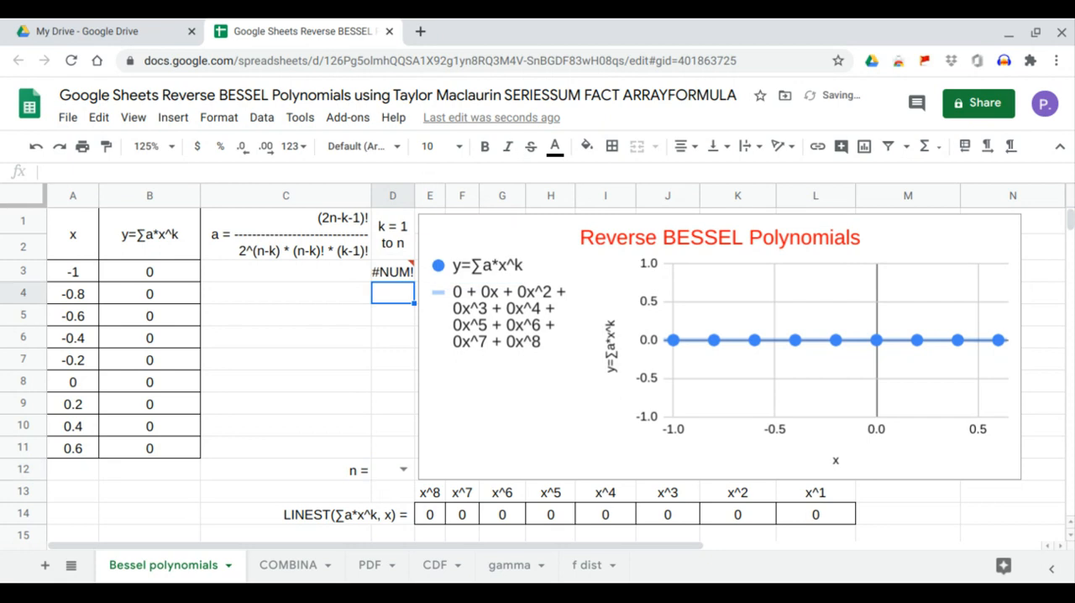
Try 1 and 2 as the n value in D12 and settle on 3
left_click(404, 471)
left_click(393, 447)
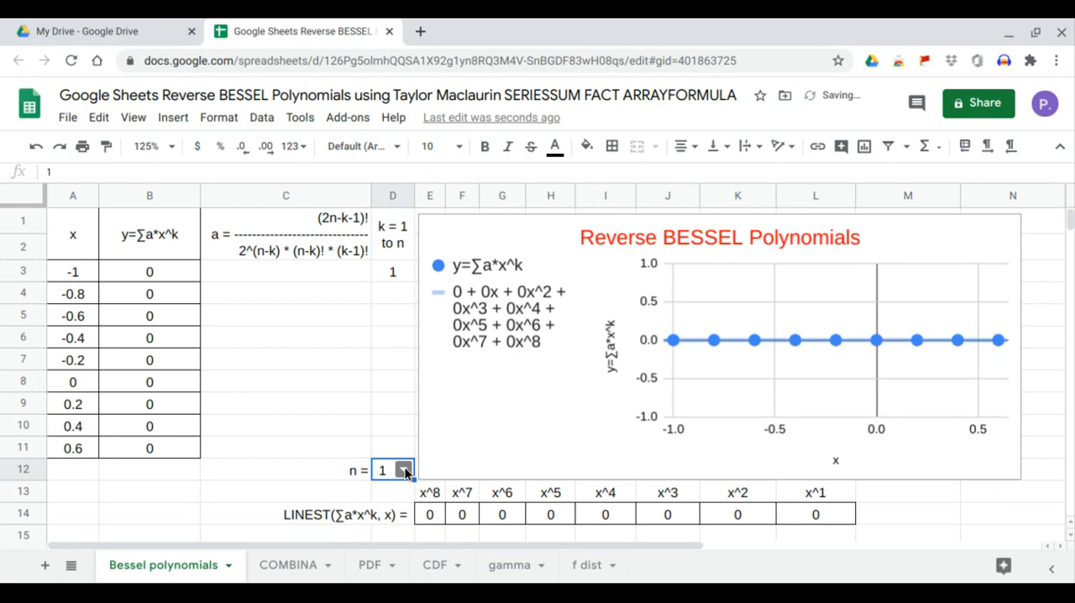
left_click(404, 471)
left_click(401, 432)
left_click(404, 470)
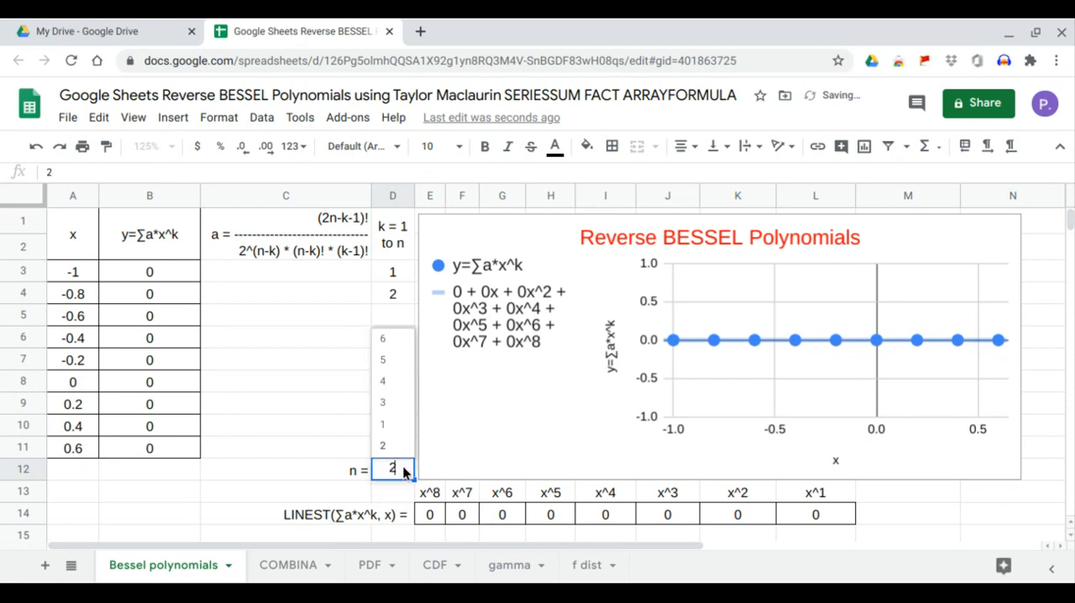
left_click(396, 405)
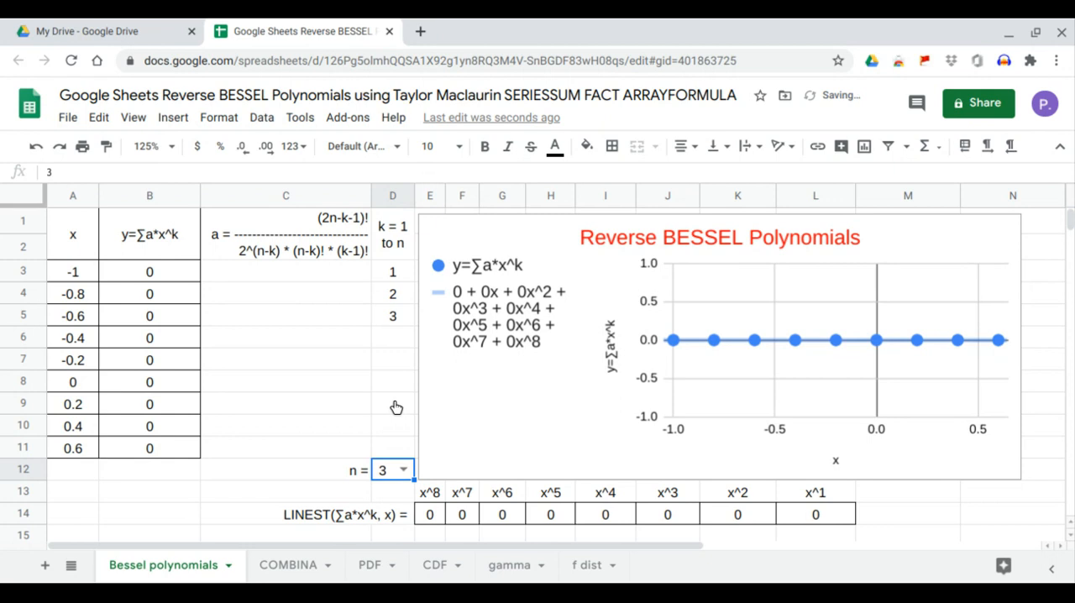
Start an ARRAYFORMULA in C3 that divides 1 by a parenthesised denominator beginning with 2^(D12-D3:D11)
left_click(331, 282)
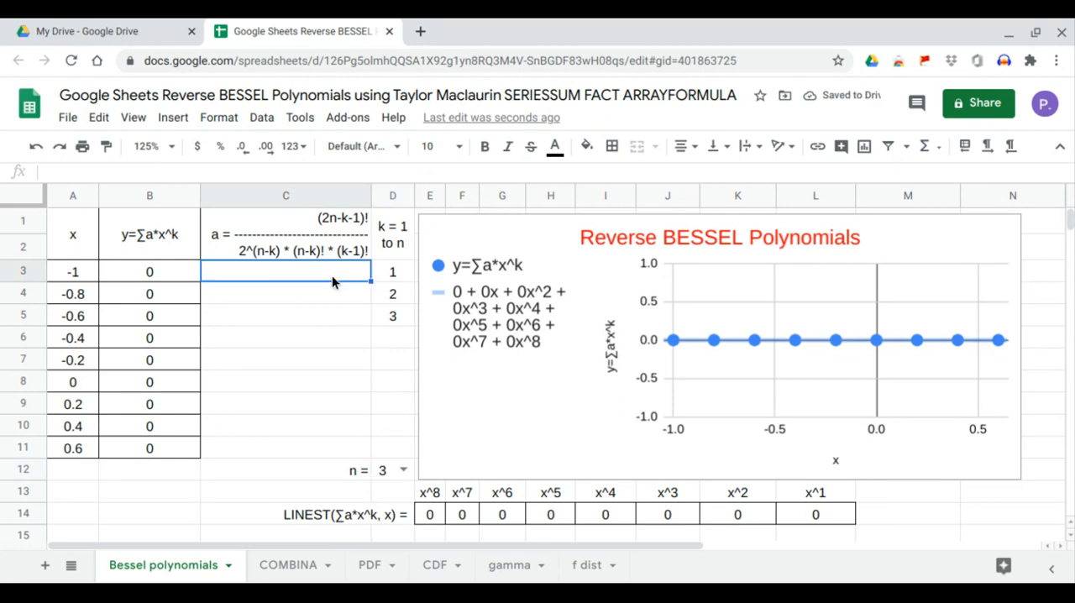
type("=arr")
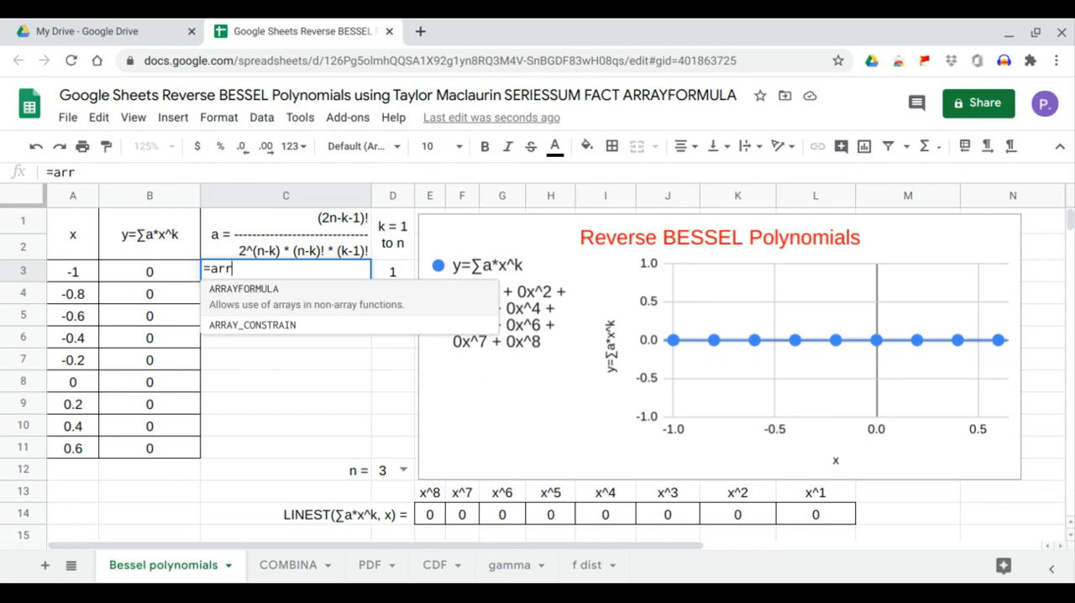
key("Tab")
type("1/")
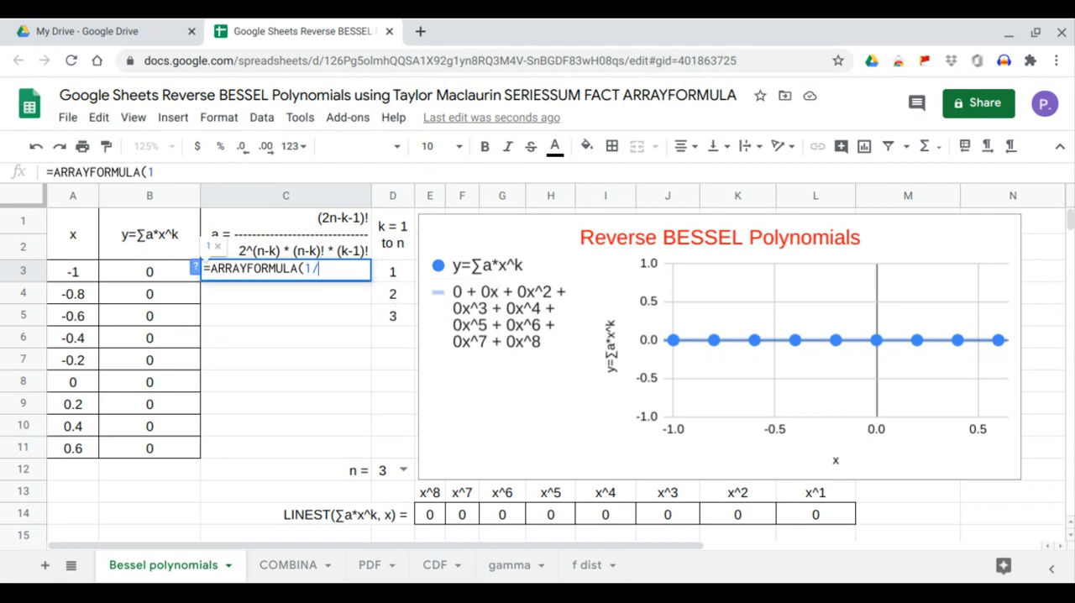
type("(")
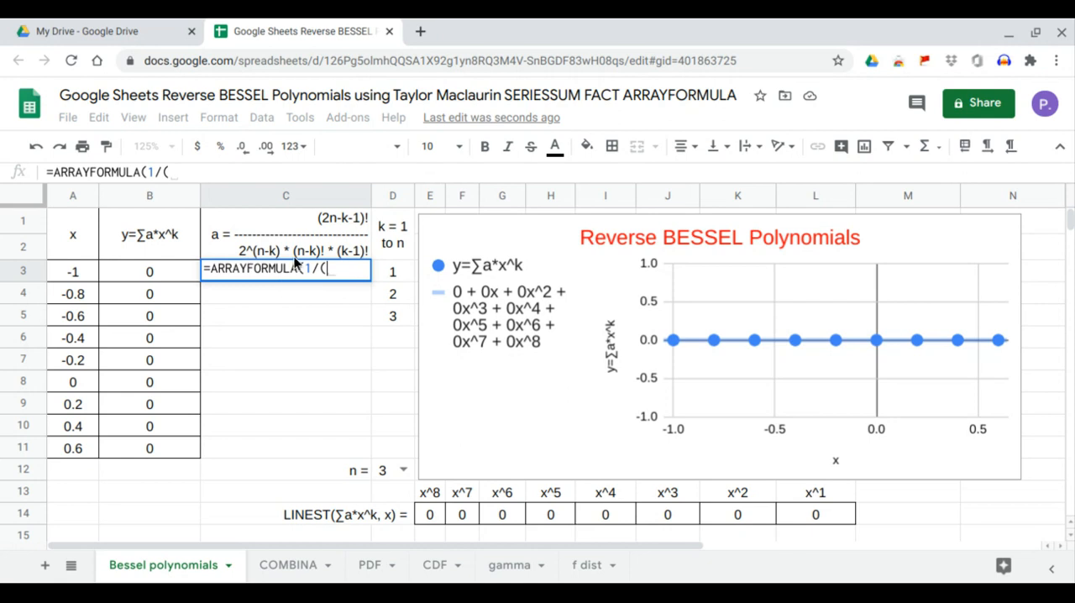
type("2")
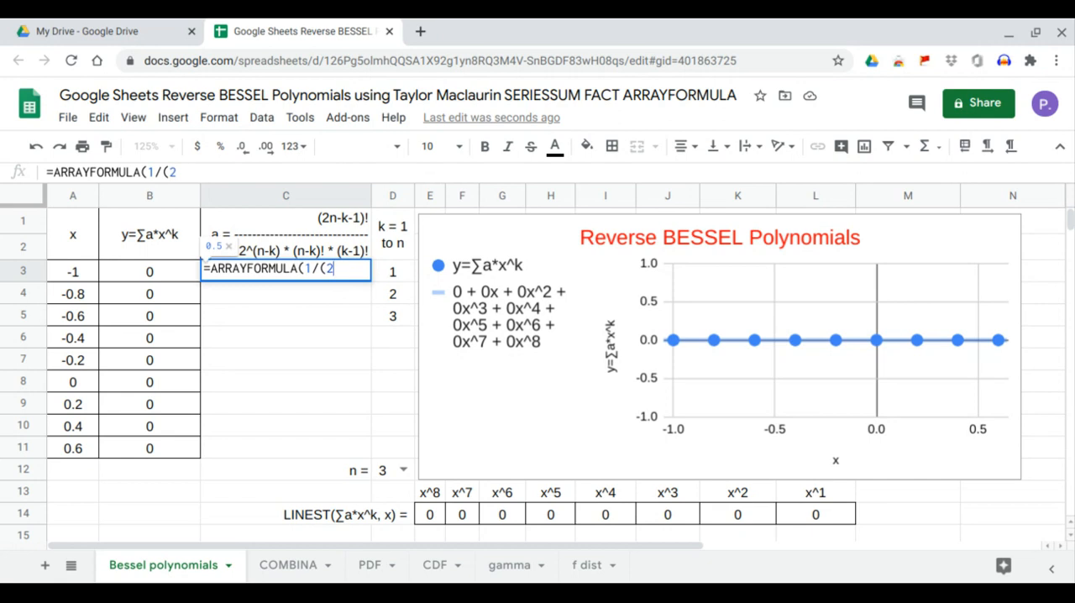
type("^(")
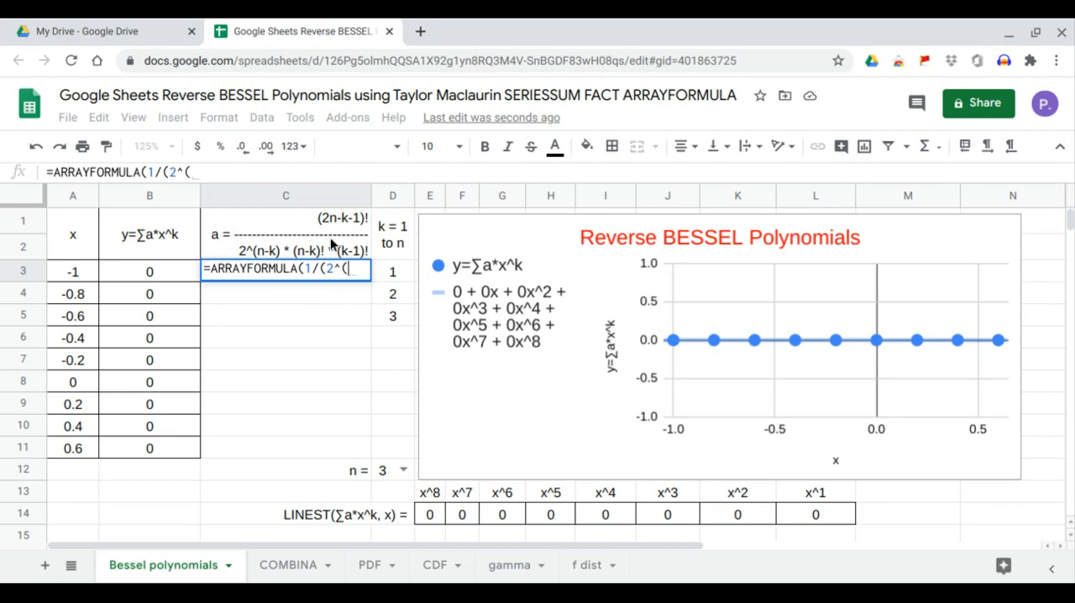
left_click(387, 473)
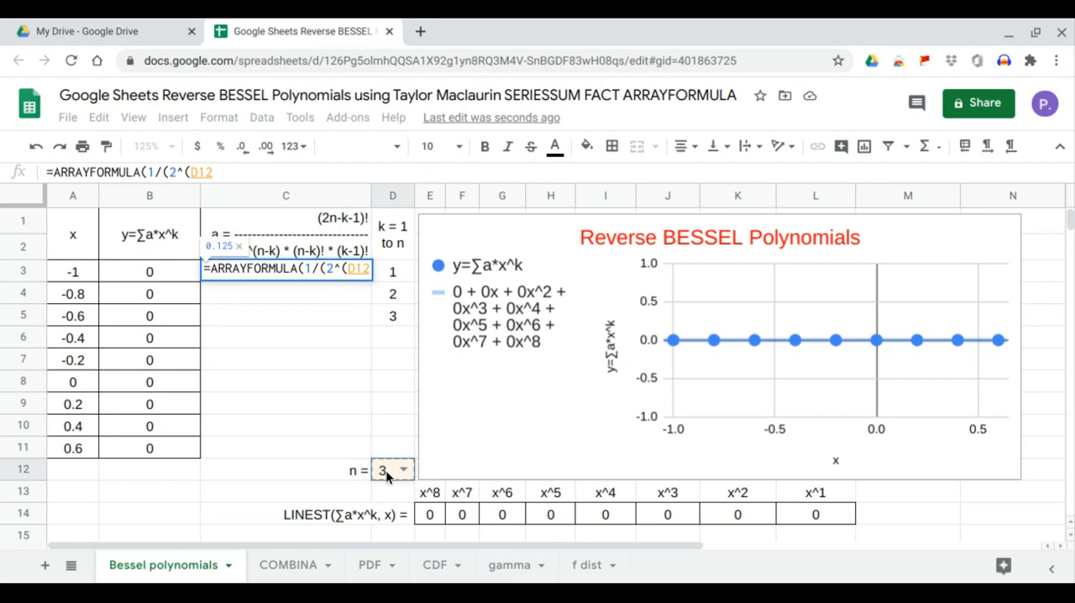
type("-")
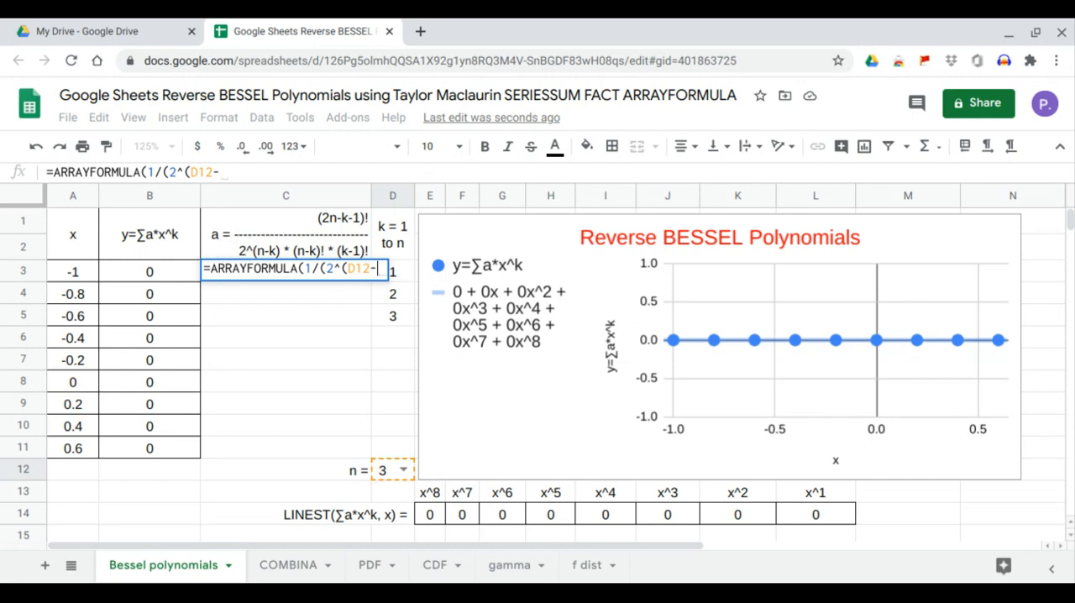
left_click(408, 445)
left_click_drag(405, 422, 408, 283)
left_click(272, 173)
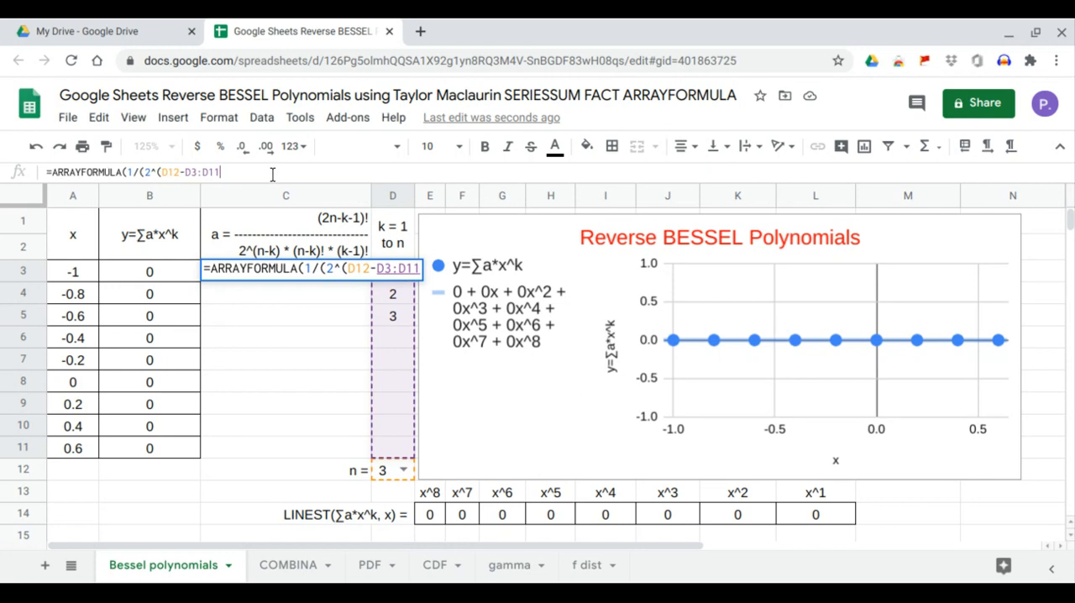
type(")")
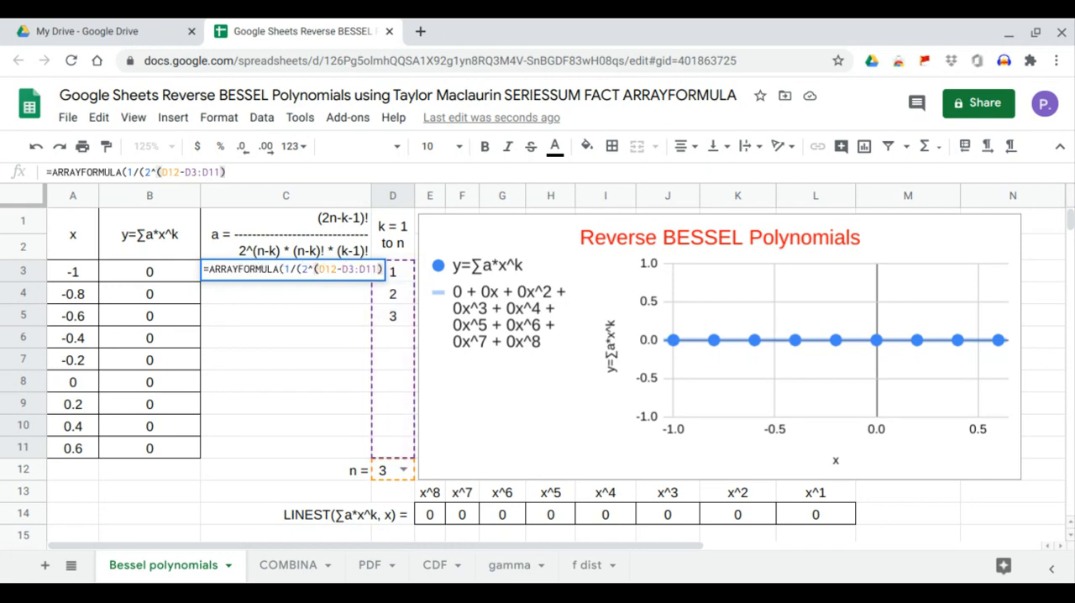
type("*")
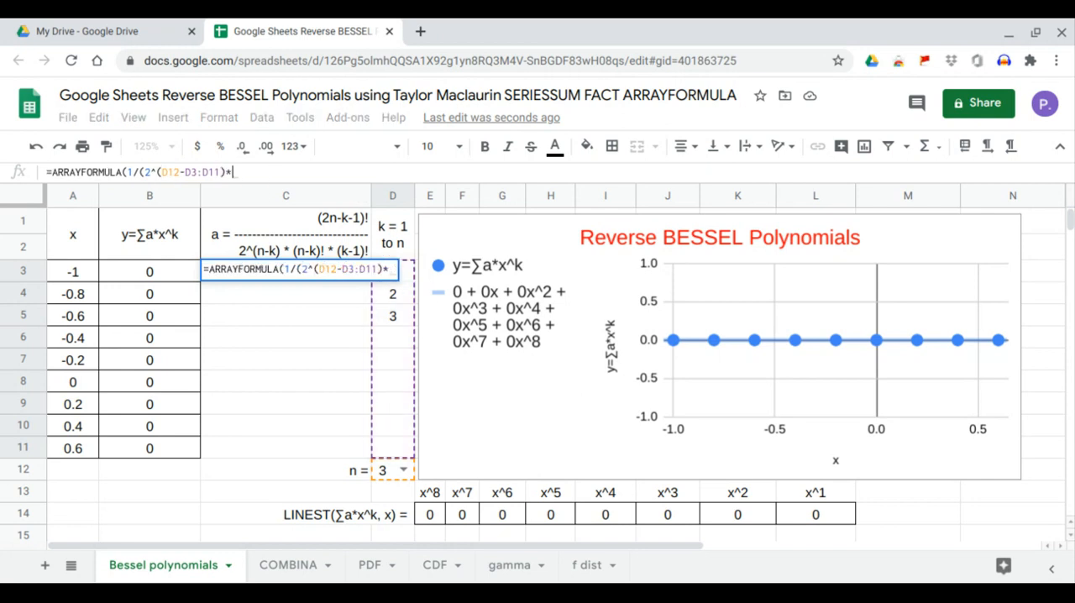
type("FACT(")
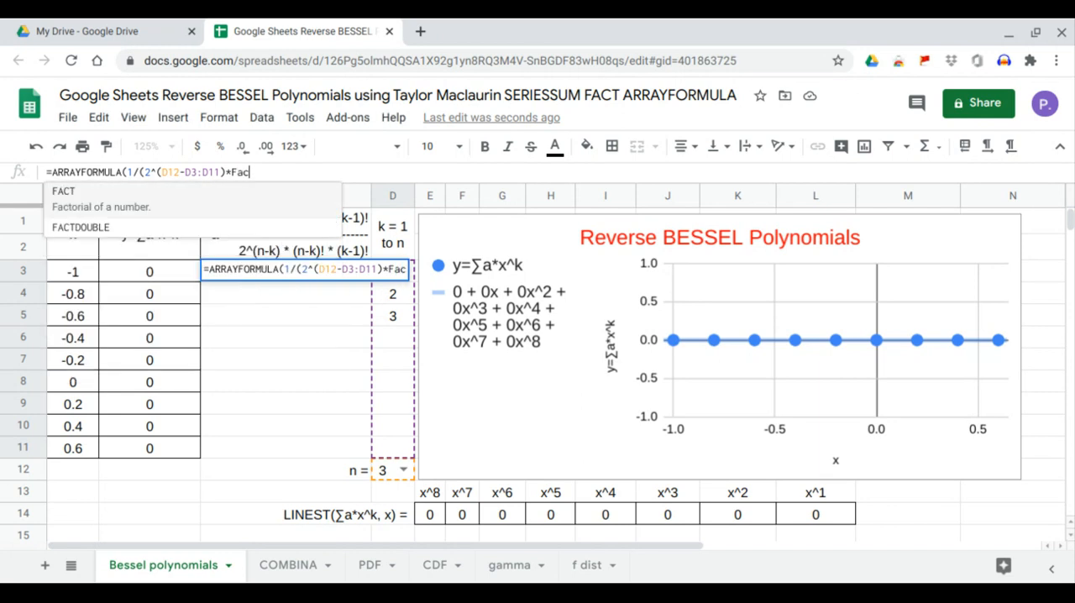
type(")")
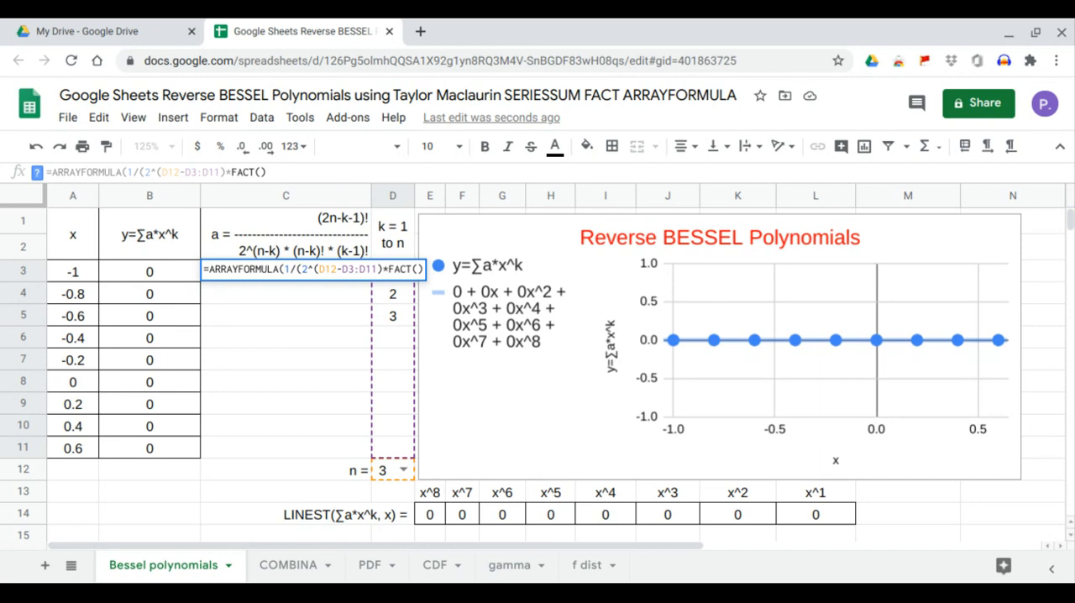
Multiply the denominator in the C3 formula by the factorial term FACT(D12-D3:D11)
left_click(385, 474)
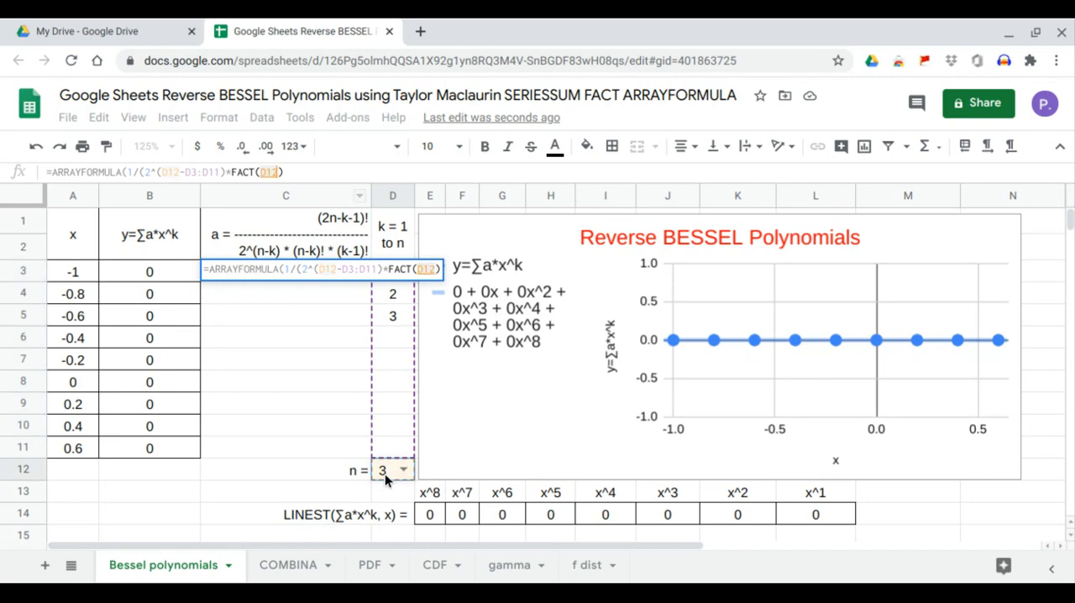
type("-")
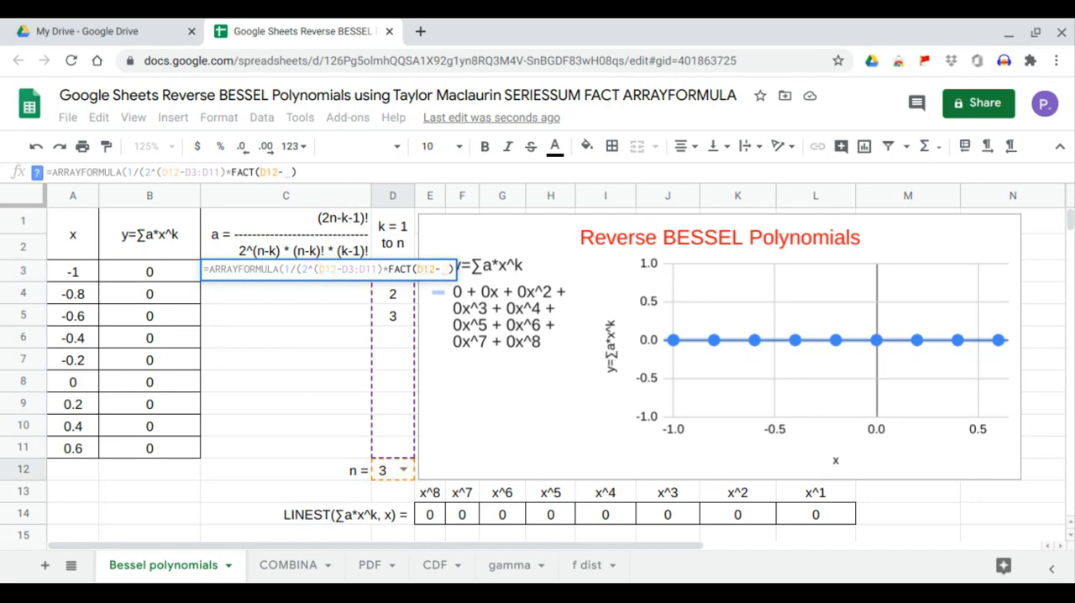
left_click_drag(389, 447, 387, 269)
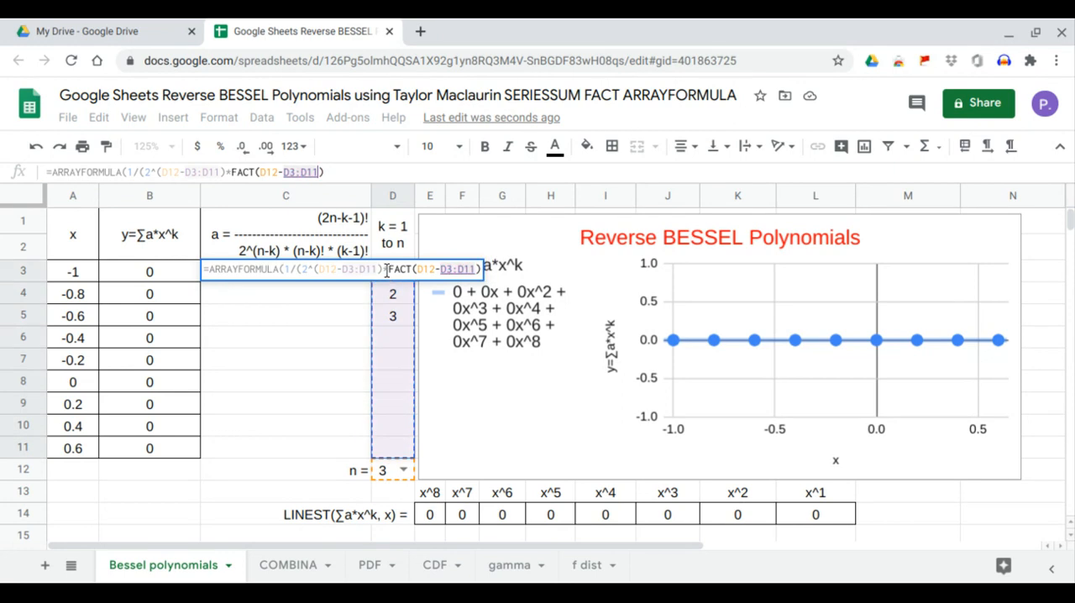
left_click(345, 173)
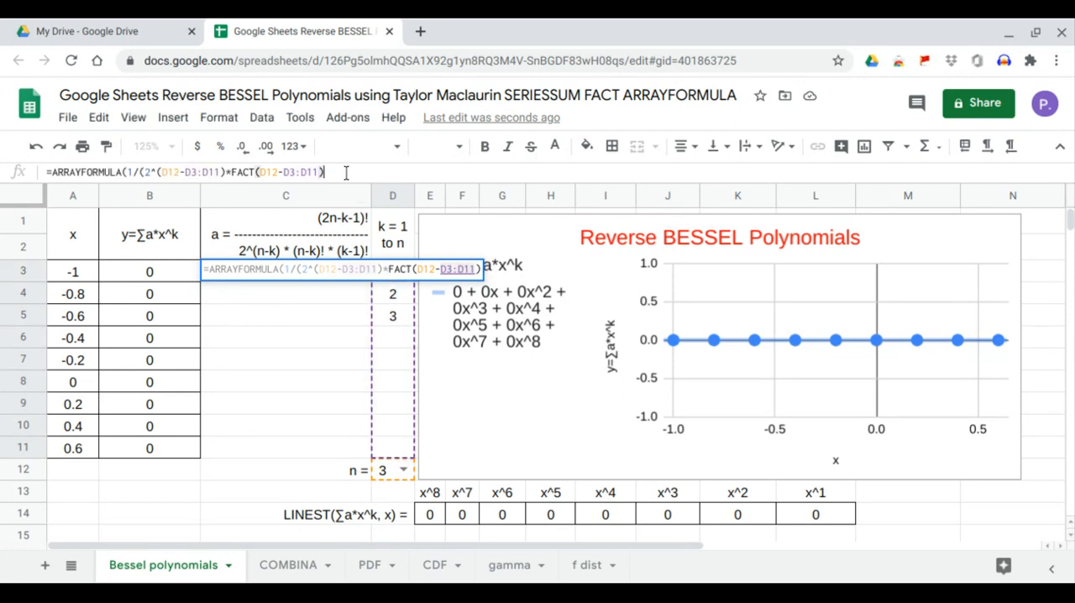
Multiply the denominator by FACT(D3:D11-1), close the parentheses and enter the coefficient formula in C3
type("*FACT(")
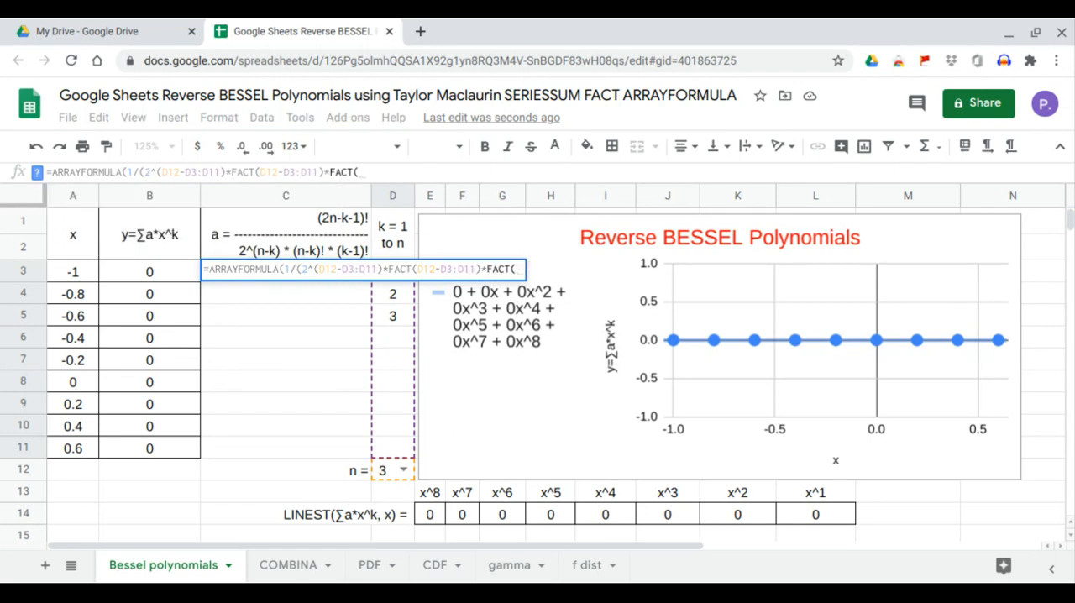
left_click_drag(398, 451, 391, 276)
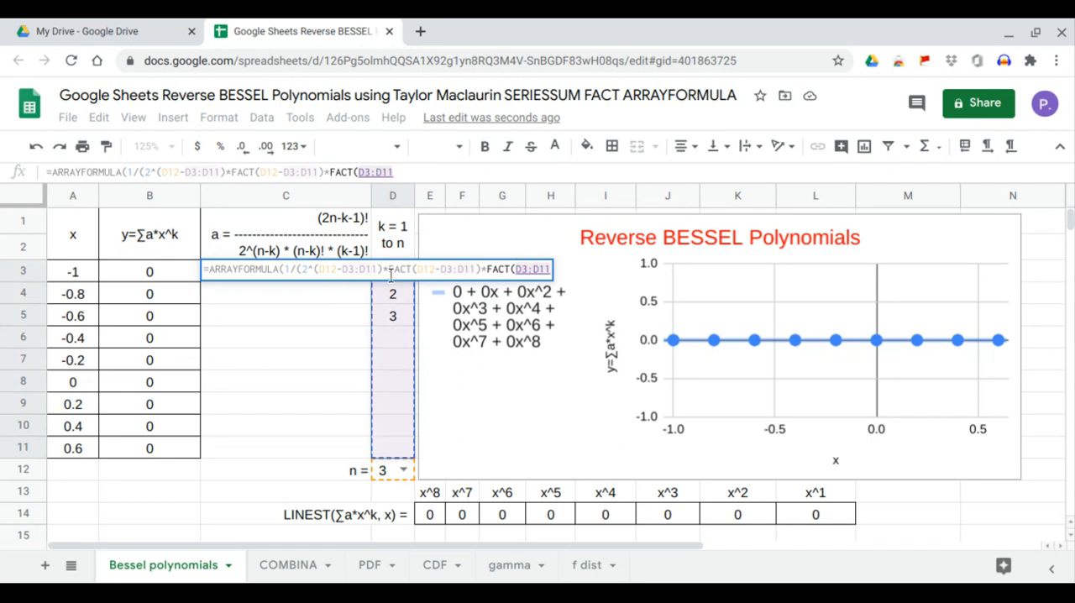
type("-1)")
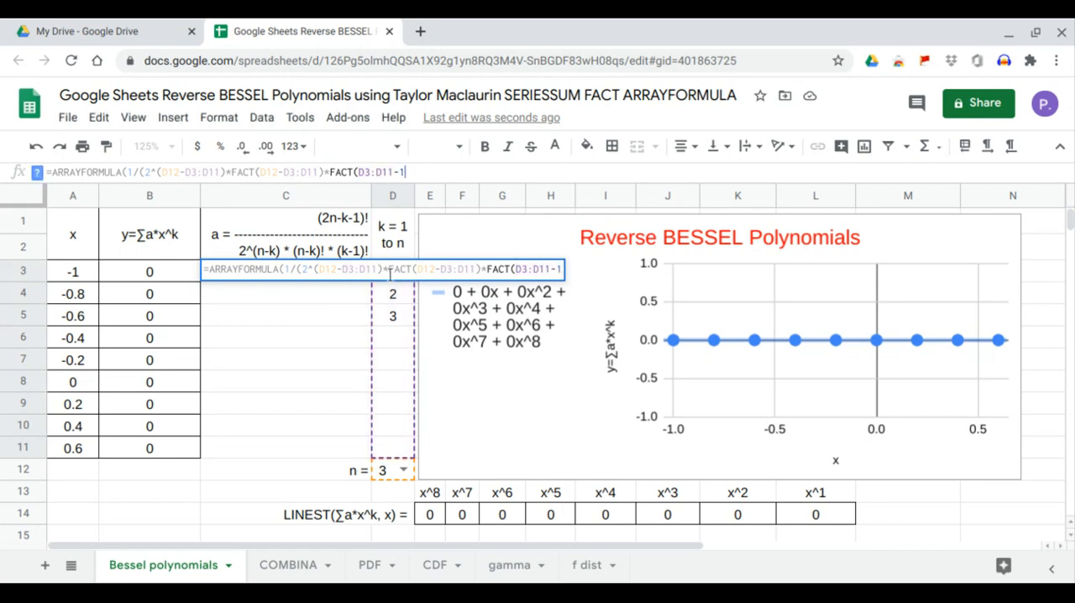
type(")")
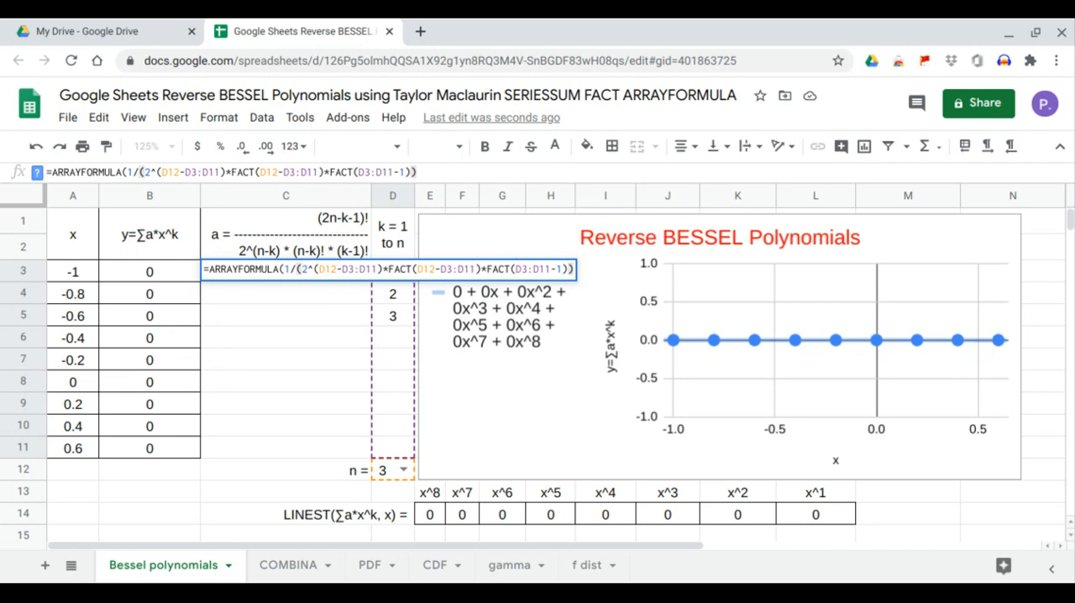
key("Return")
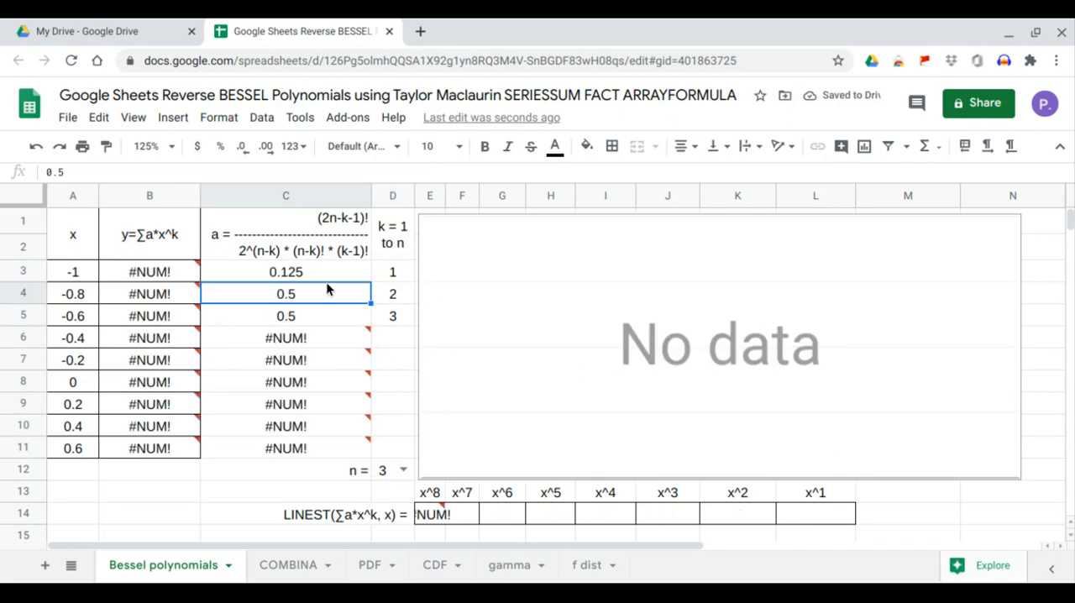
Check the errors in C6:C11, then wrap the expression inside C3's ARRAYFORMULA in an IF that returns 0 when its condition is true
mouse_move(310, 344)
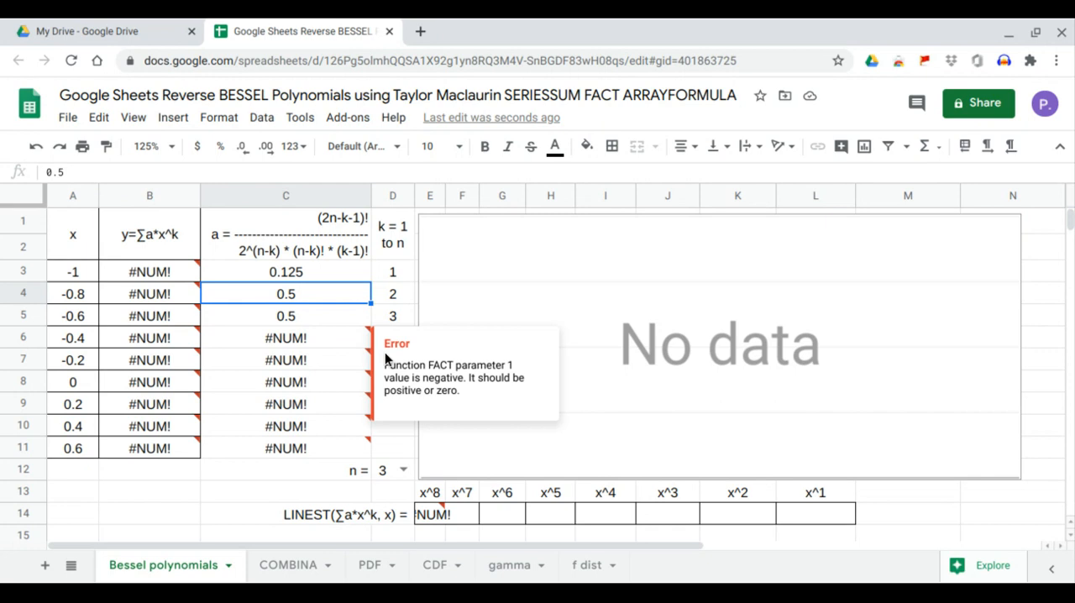
left_click_drag(392, 447, 398, 353)
left_click_drag(287, 338, 294, 450)
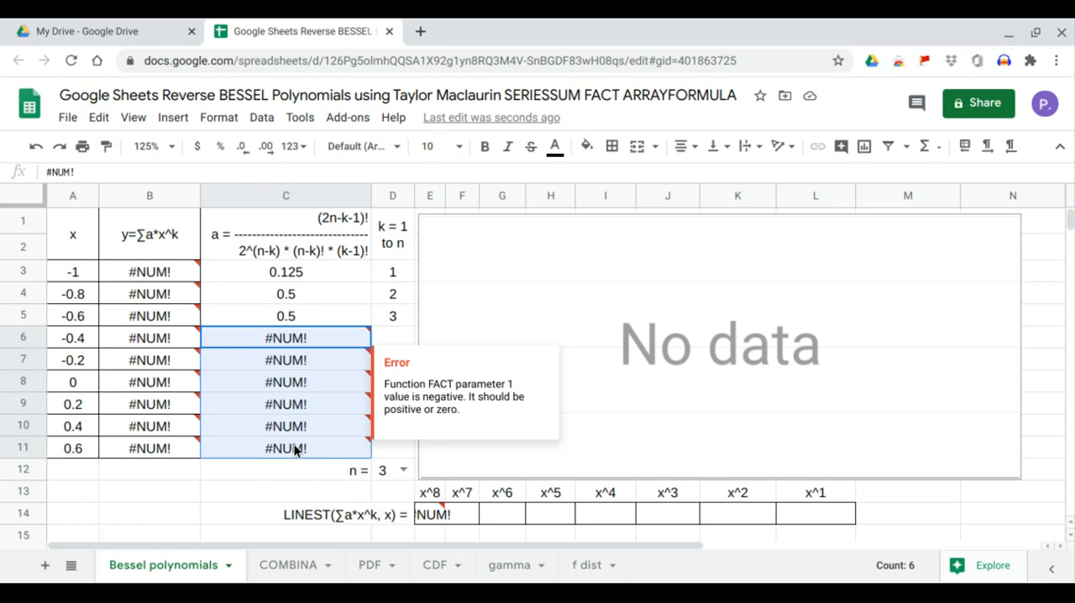
left_click(281, 273)
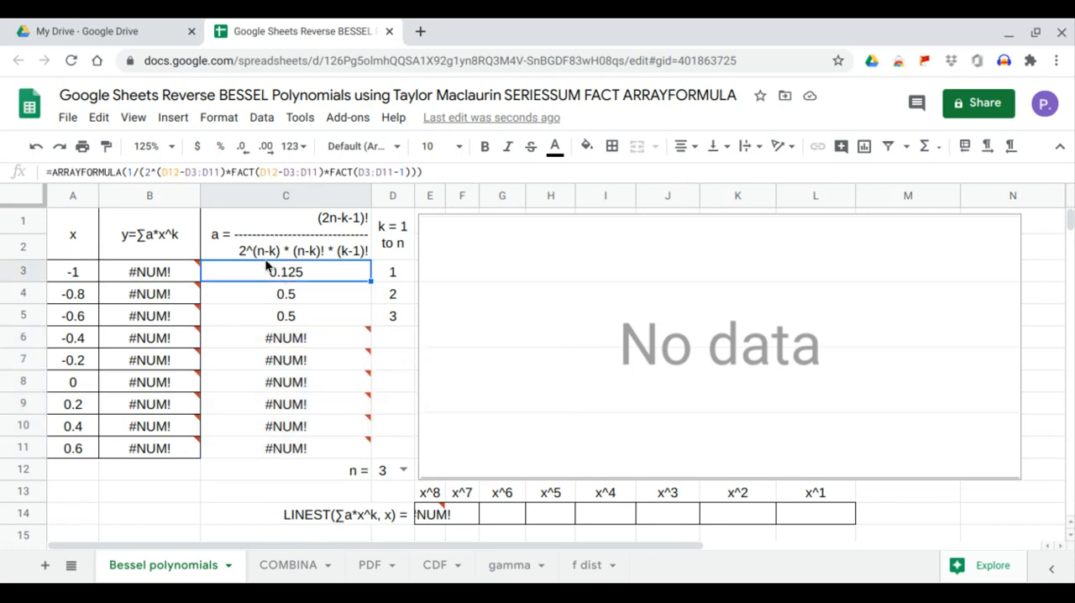
left_click(128, 171)
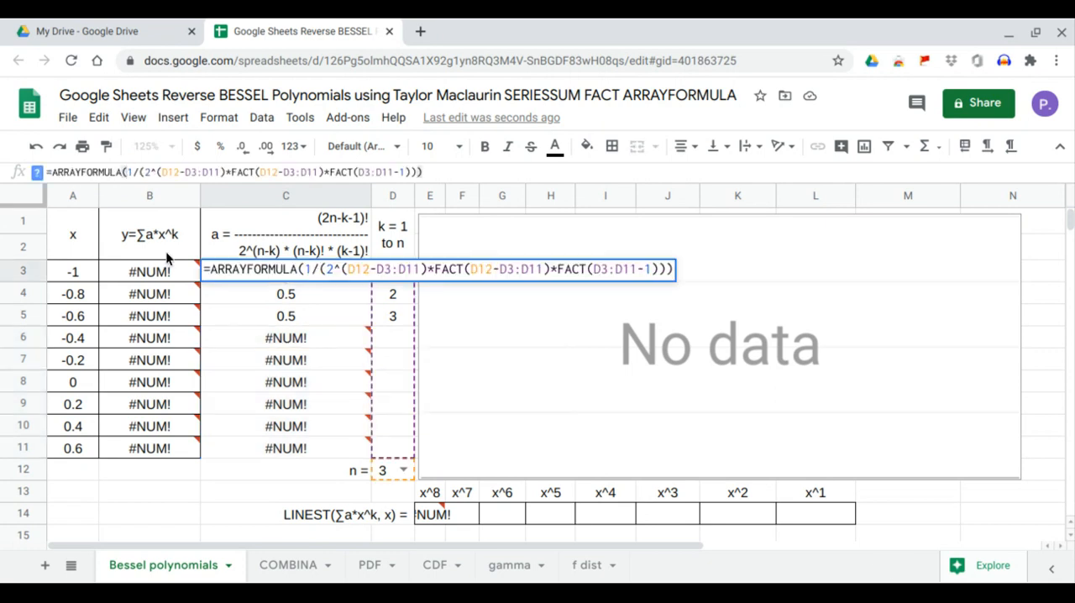
type("IF(")
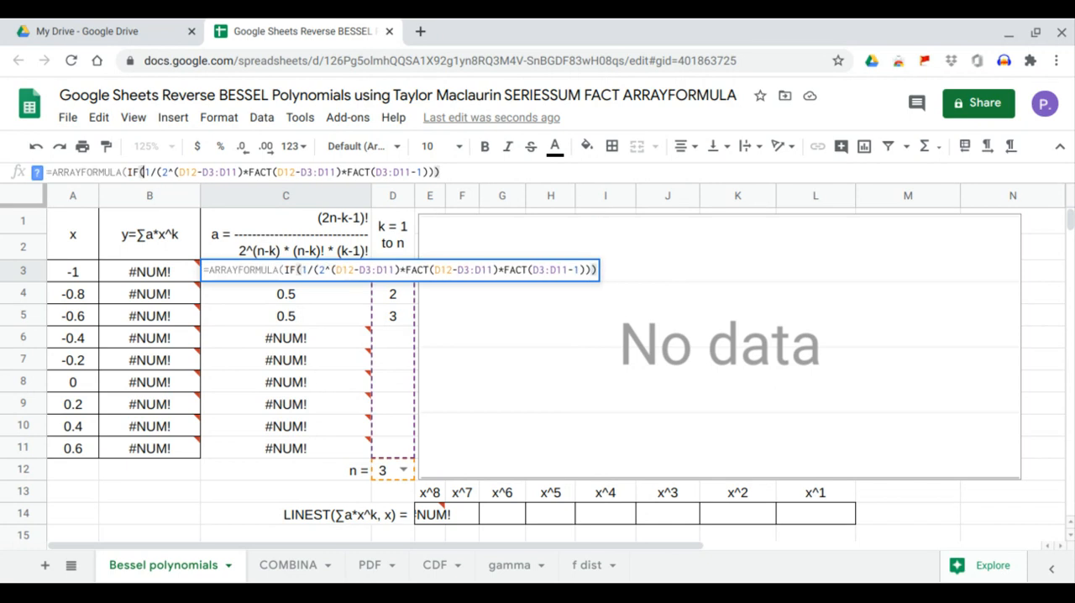
type(",0,")
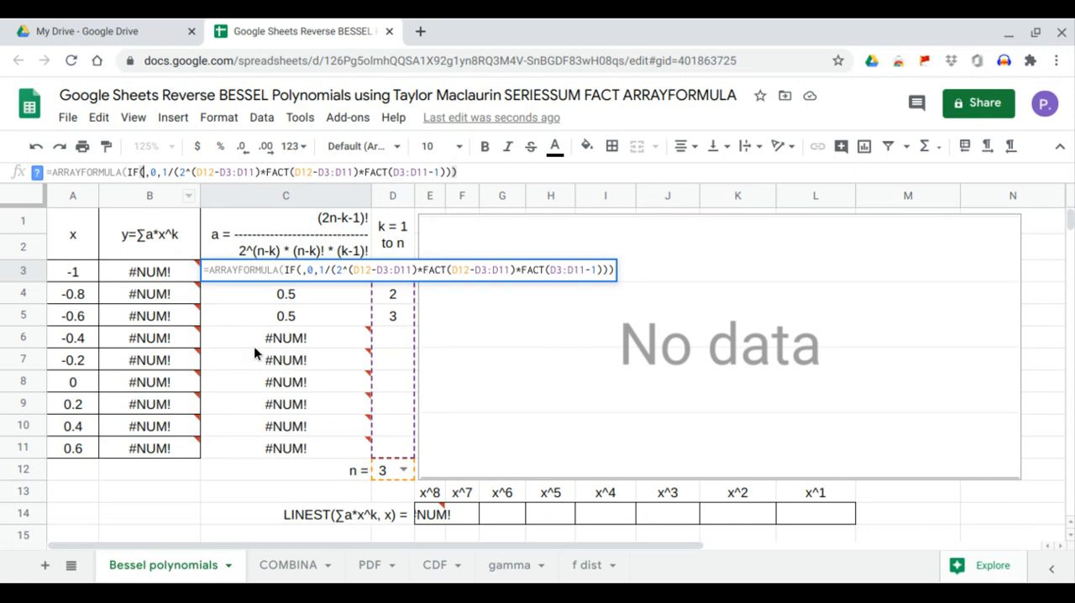
Set the IF condition in the C3 formula to D3:D11="", enter the formula and reselect C3
mouse_move(255, 348)
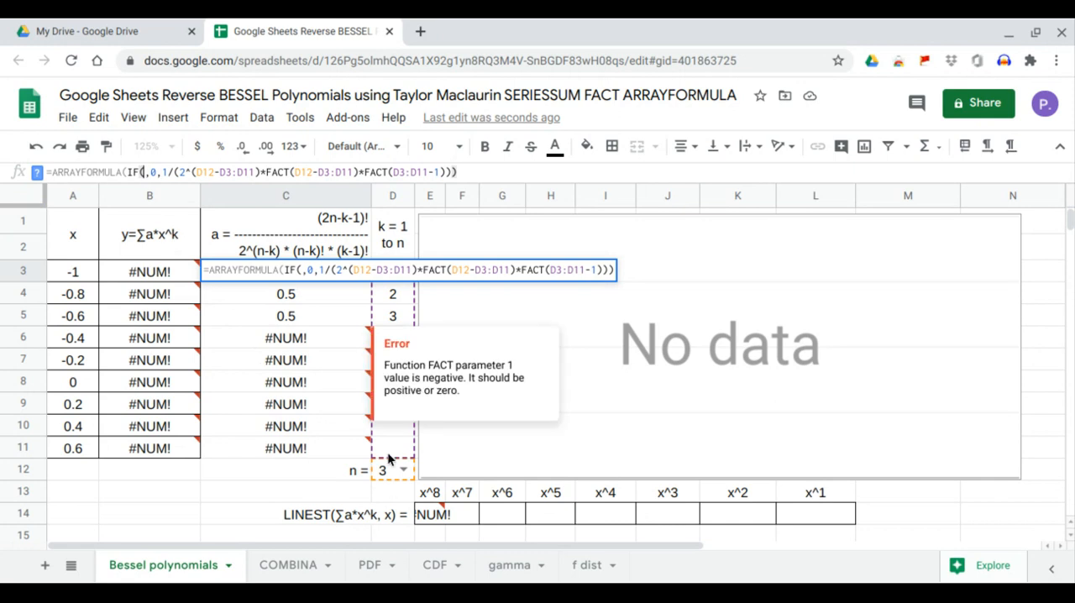
left_click_drag(387, 452, 412, 286)
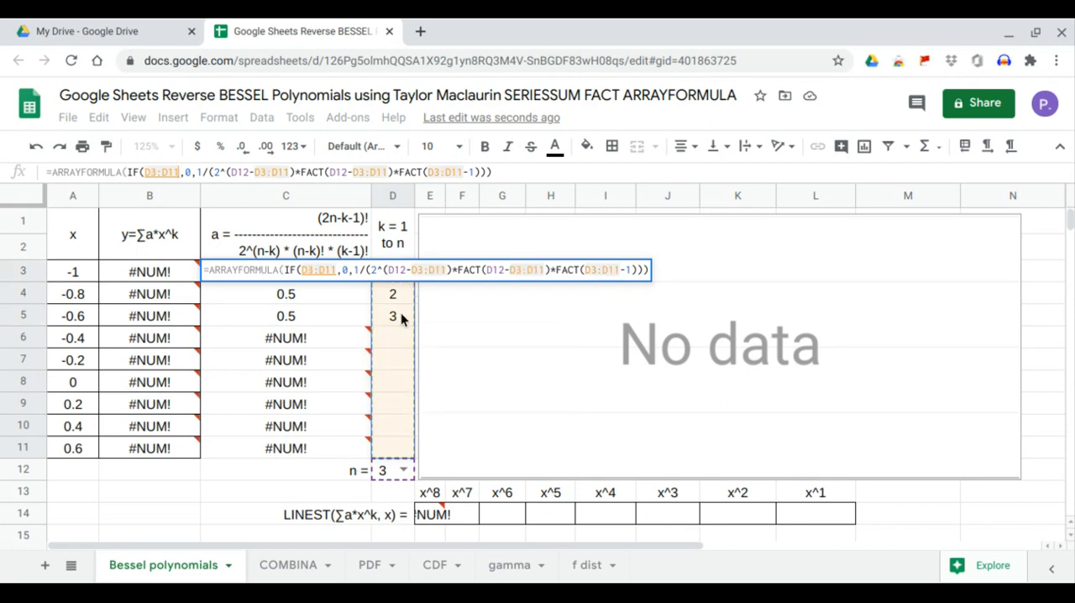
type("-")
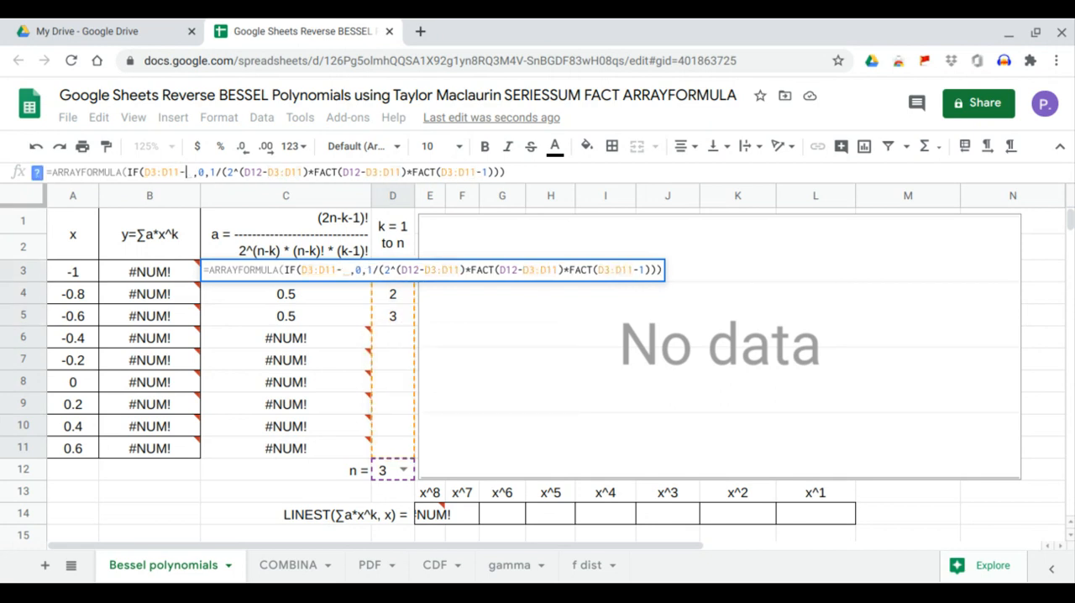
key("BackSpace")
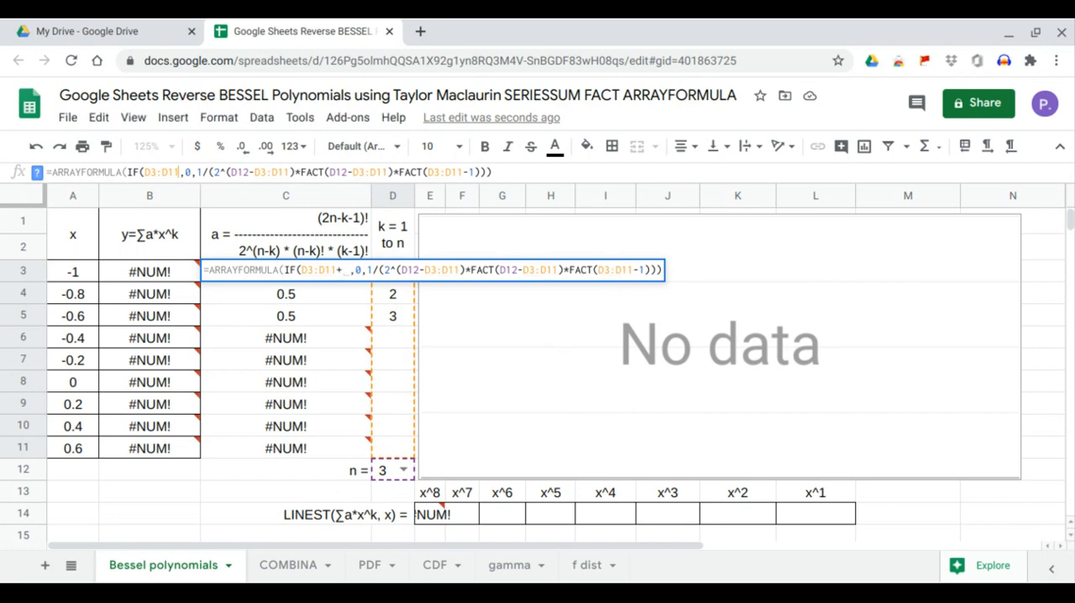
type("=\"\"")
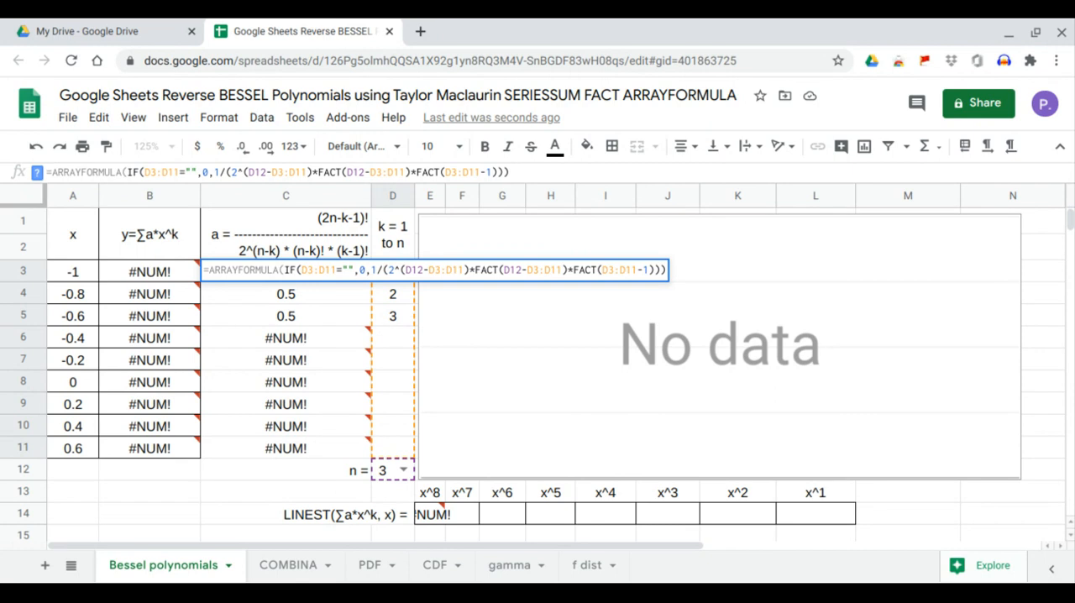
key("Return")
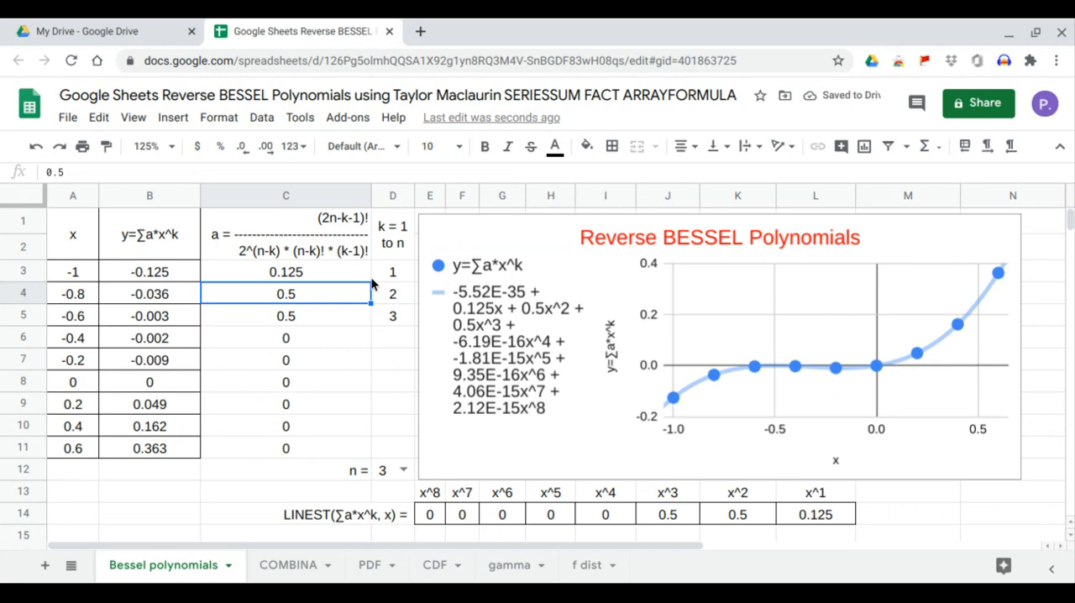
left_click(334, 270)
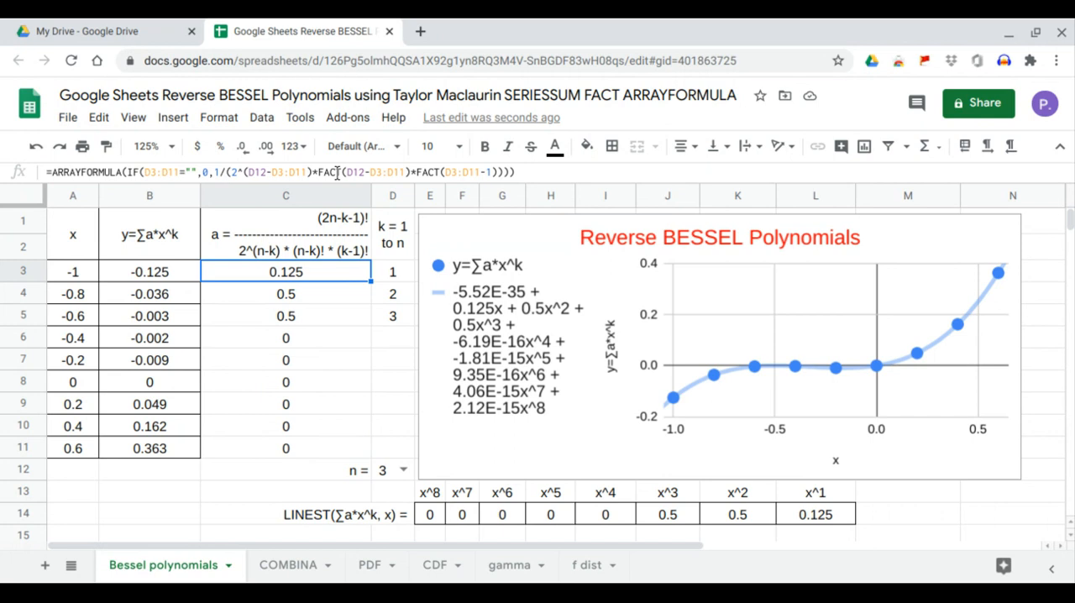
Check the denominator in the C3 formula, then replace the numerator 1 with an empty FACT() function
left_click(231, 172)
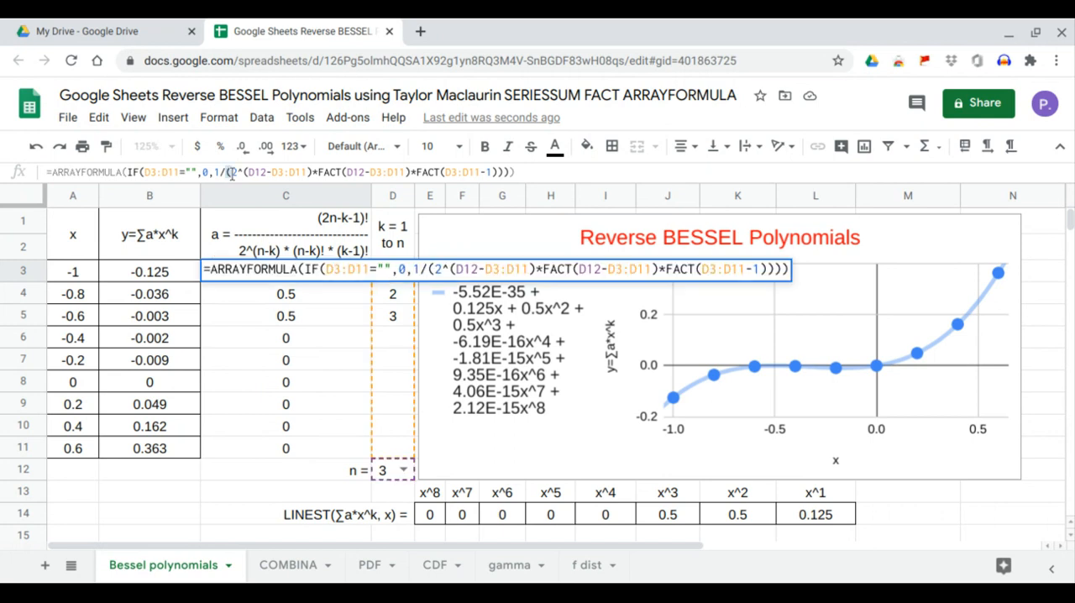
left_click(442, 171)
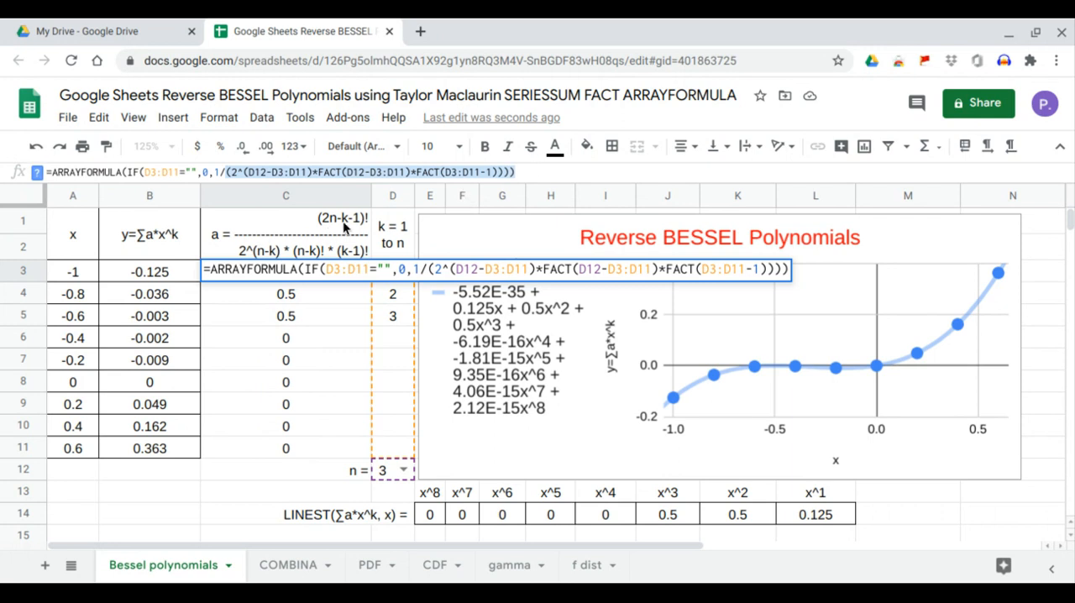
left_click(218, 173)
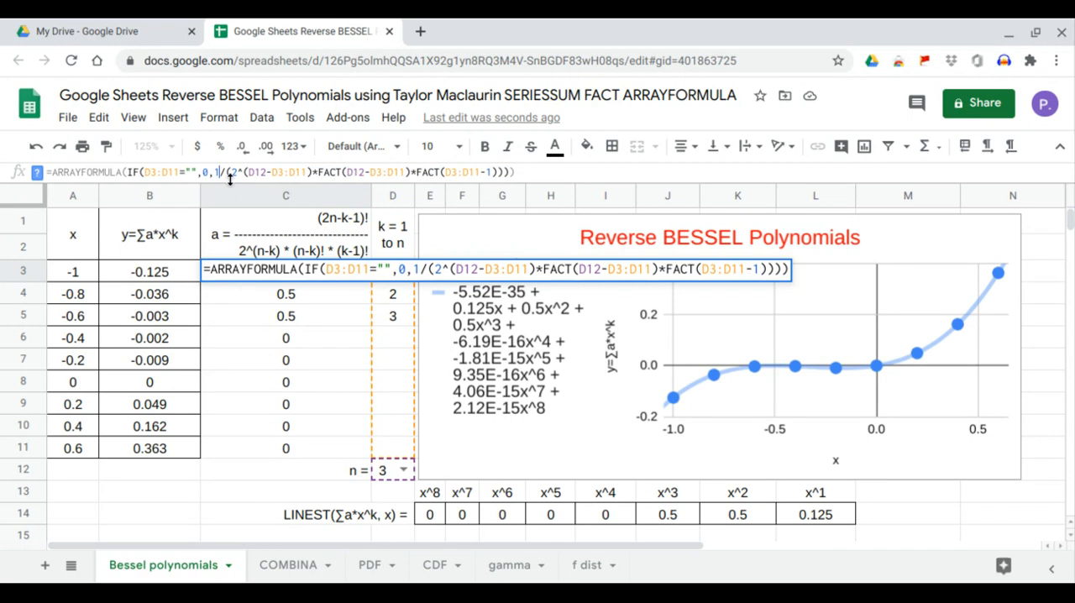
key("BackSpace")
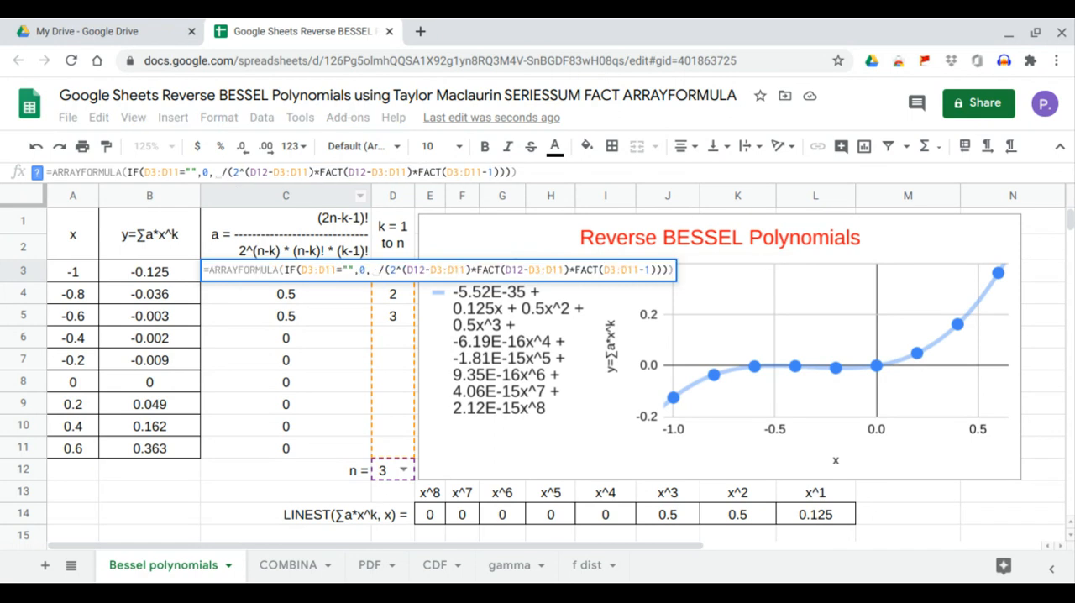
type("FACT(")
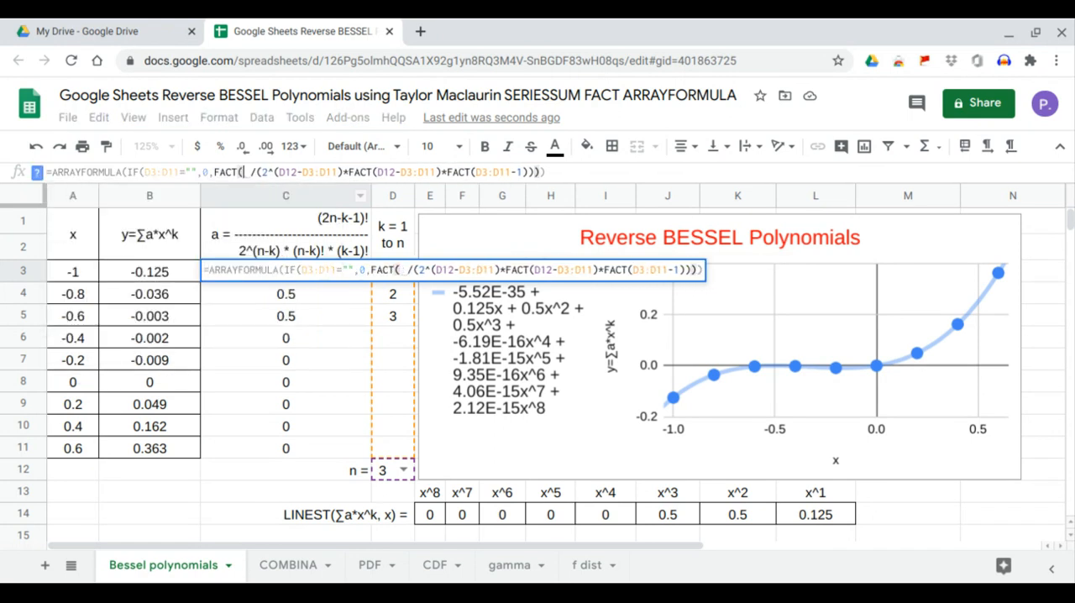
type(")")
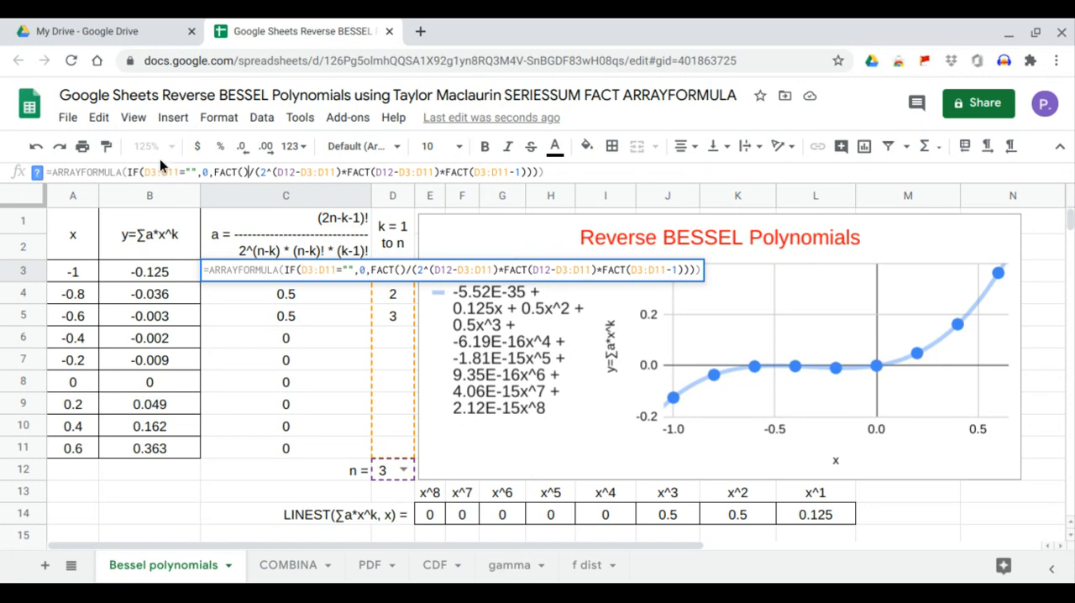
key("Left")
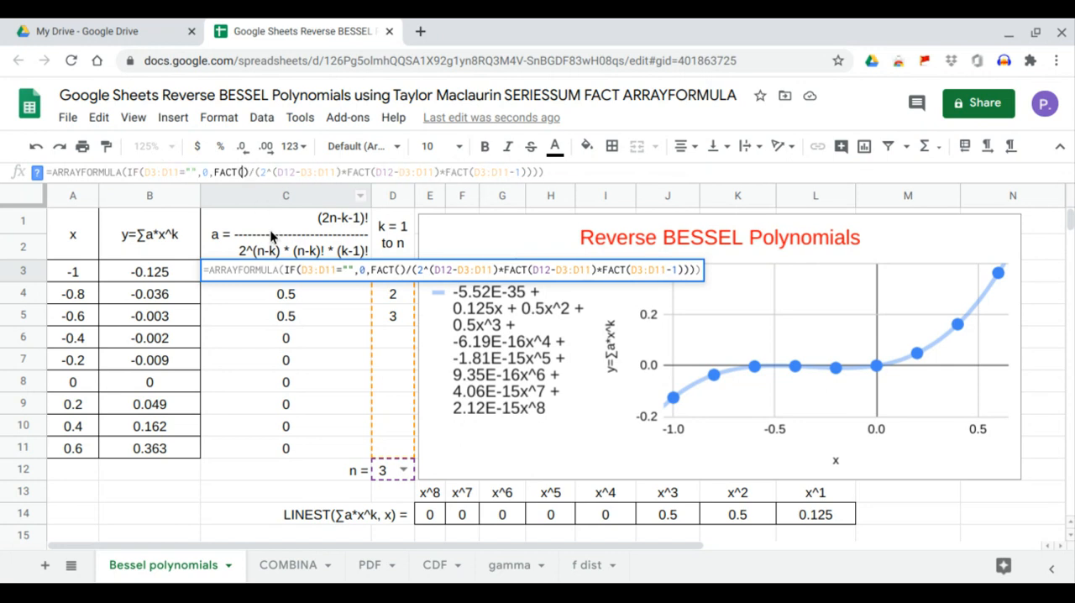
Fill the numerator's FACT argument in C3 with 2*D12-D3:D11-1 and enter the completed coefficient formula
type("2*")
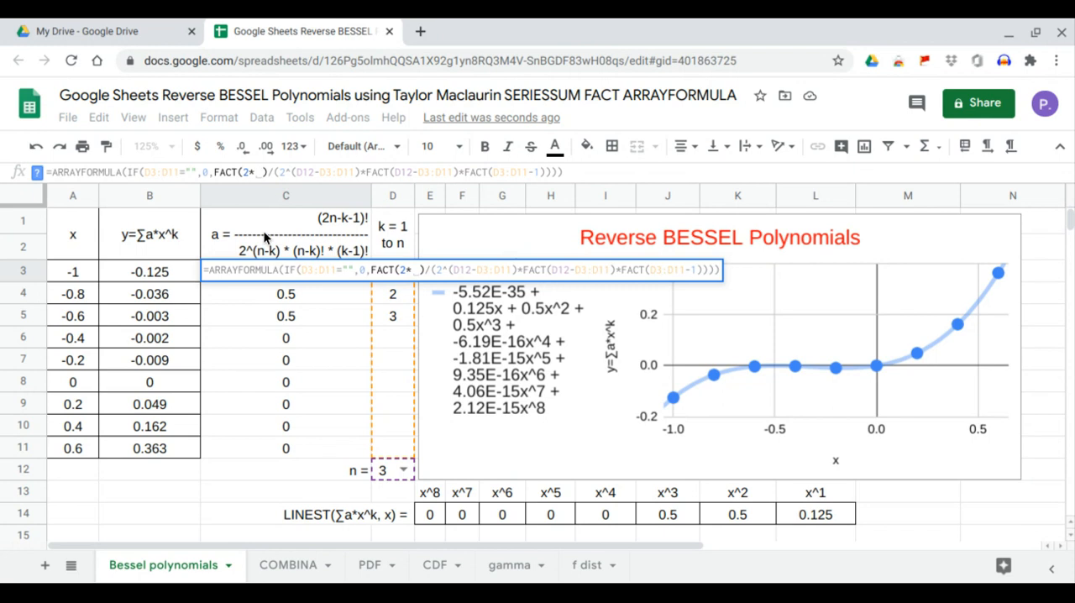
left_click(395, 473)
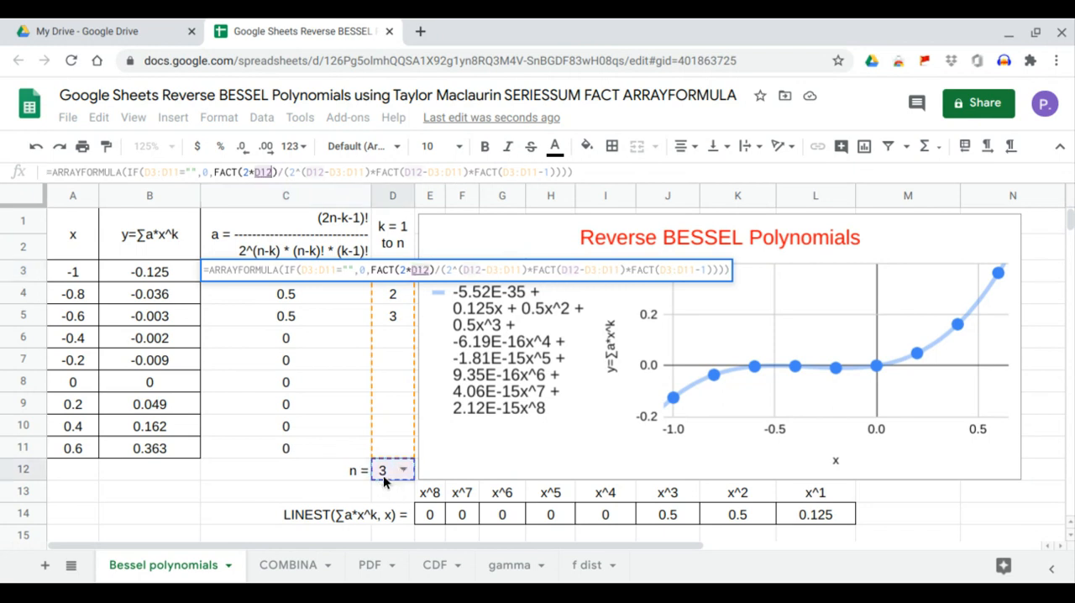
type("-")
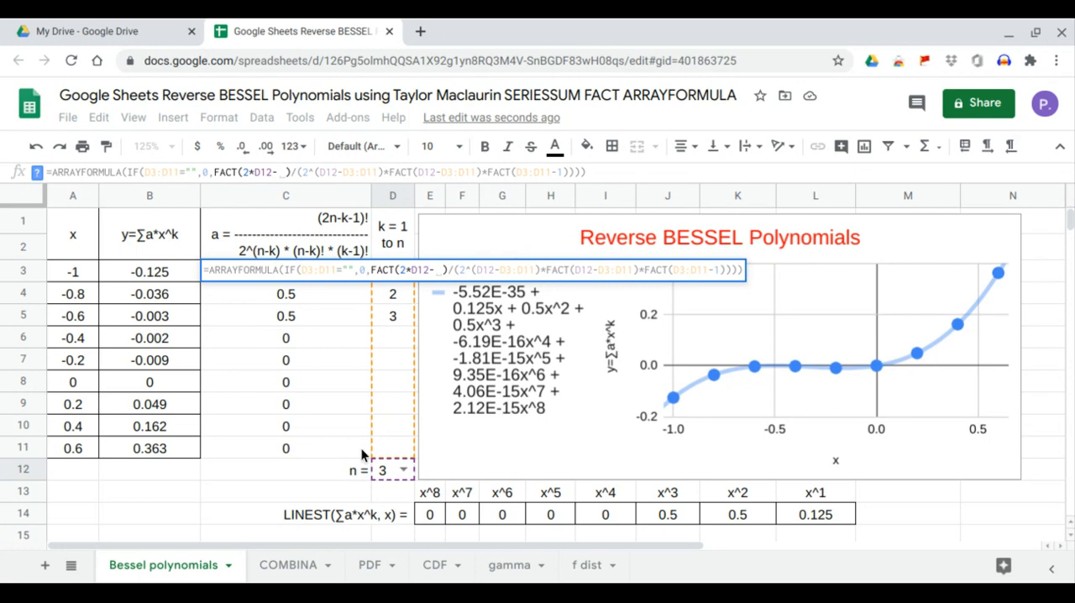
left_click_drag(376, 446, 379, 275)
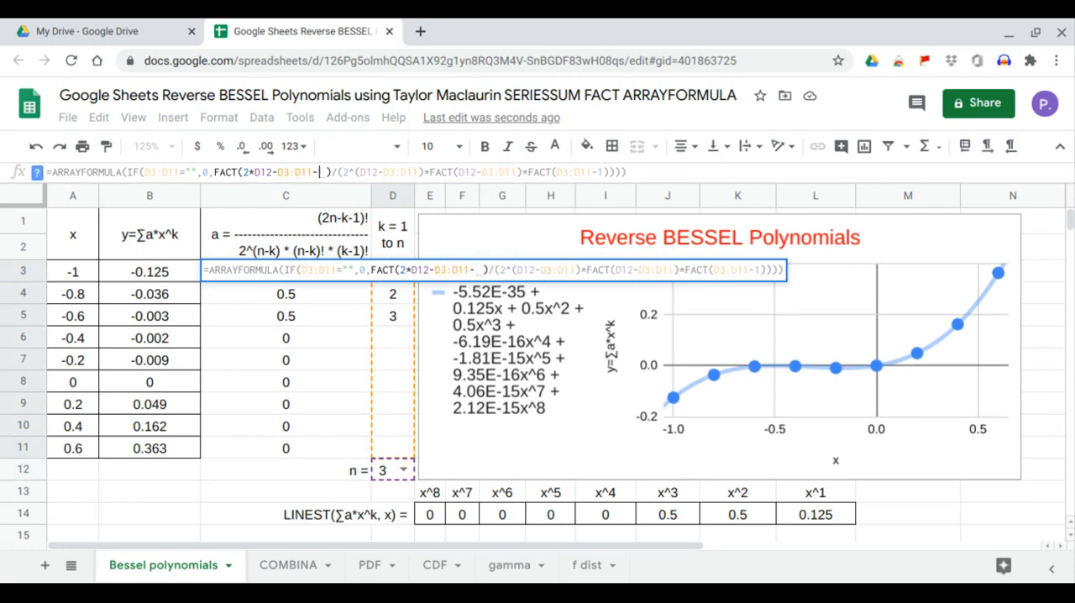
type("-1")
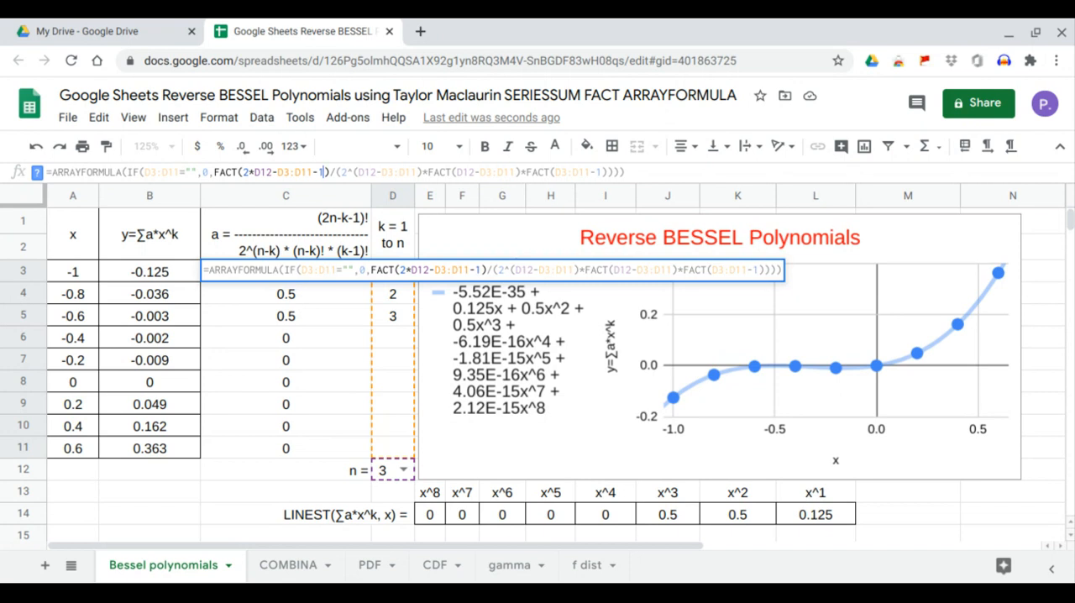
key("Return")
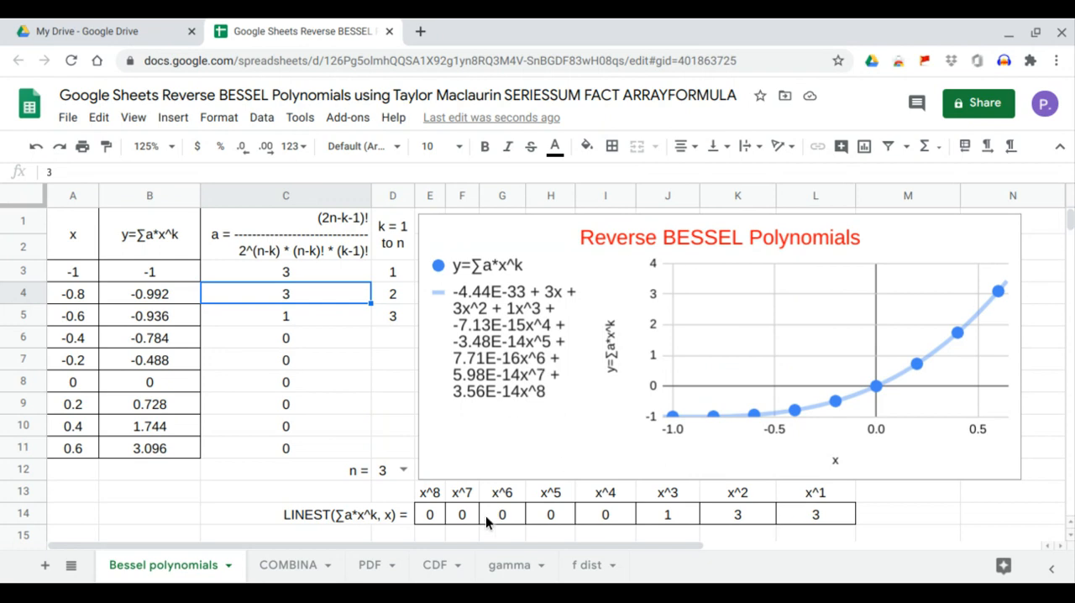
Test the model by setting n in D12 first to 1 and after that to 2
left_click(404, 471)
left_click(402, 439)
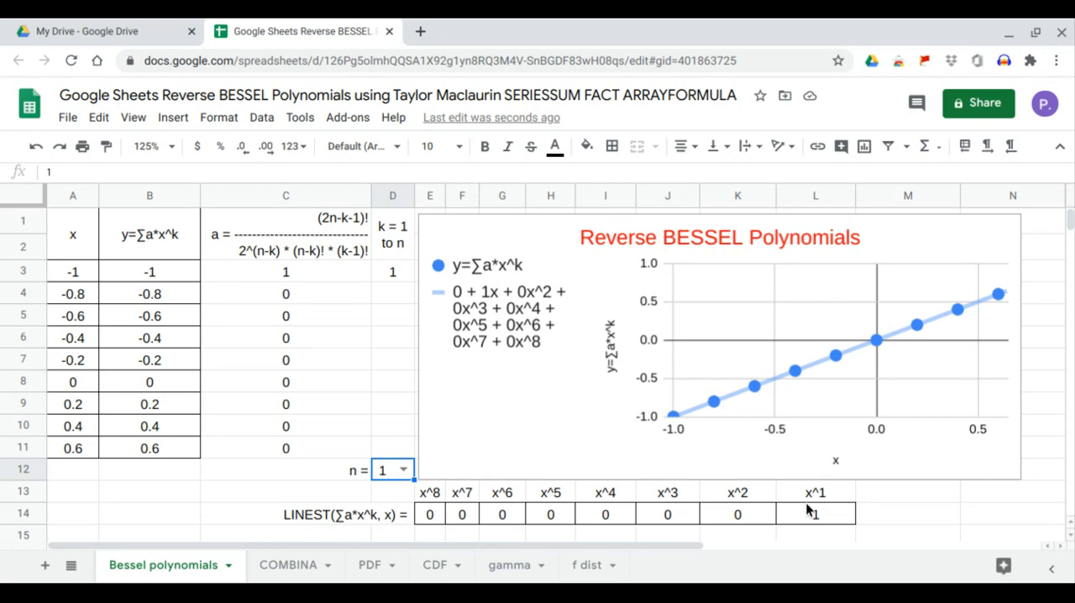
left_click(403, 471)
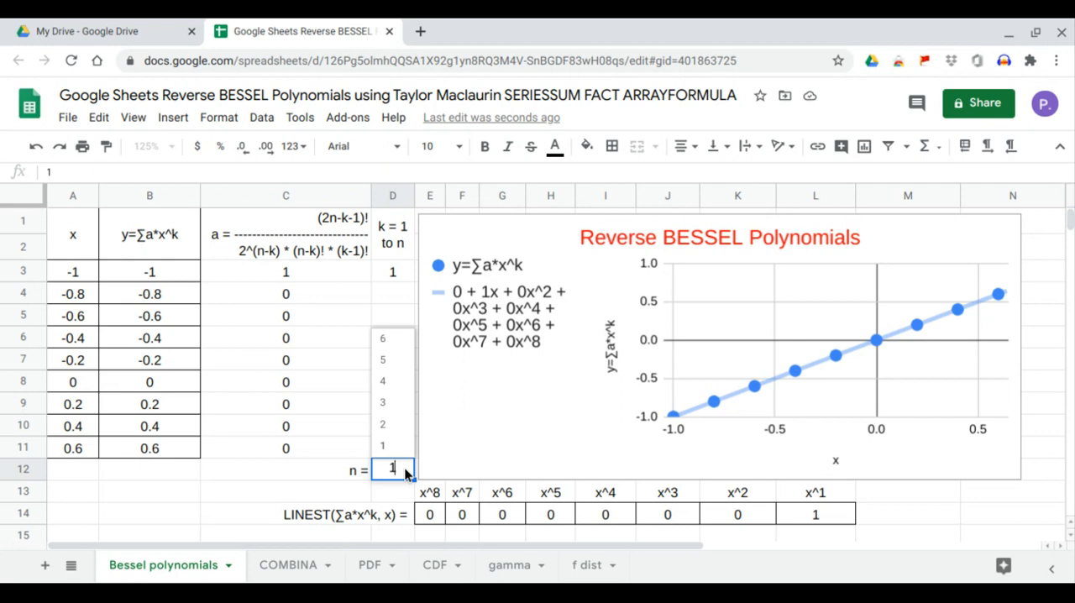
left_click(383, 425)
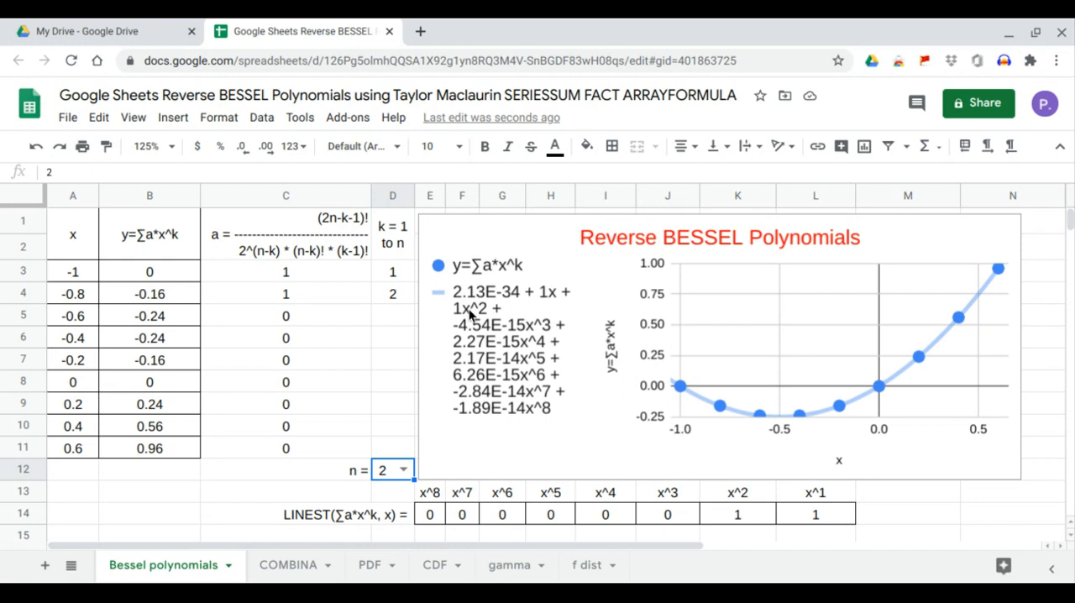
Set n in D12 to 3 and check the LINEST coefficients for x^1 through x^3
left_click(403, 469)
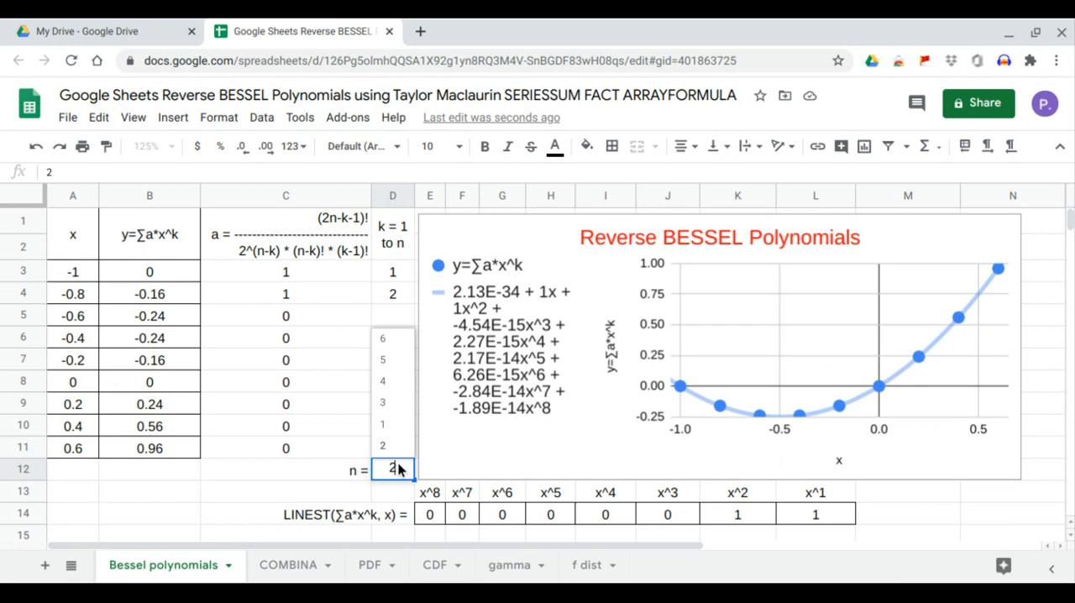
left_click(400, 410)
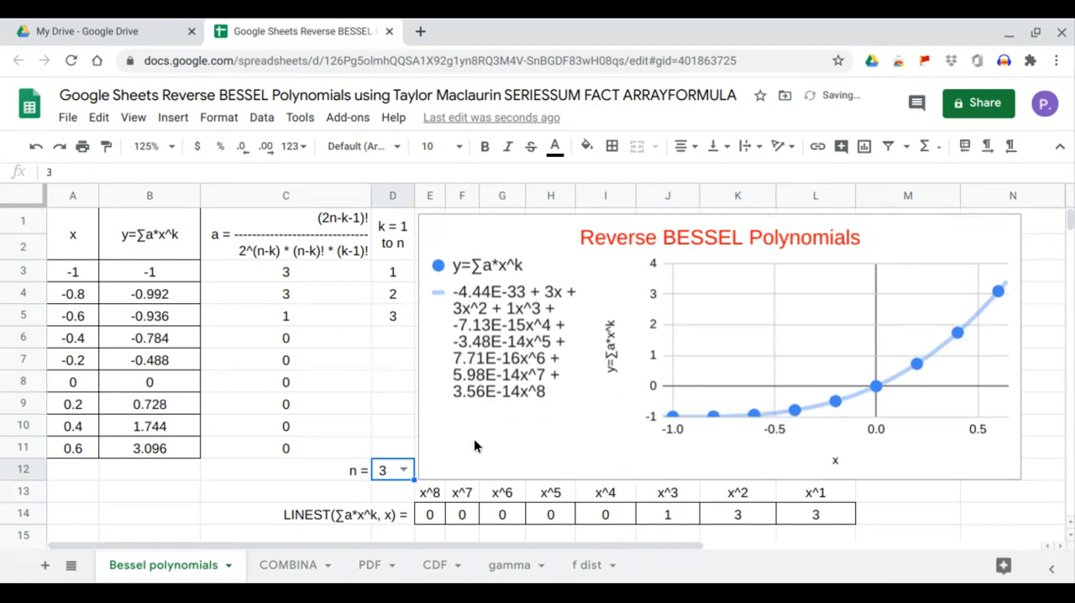
left_click(815, 517)
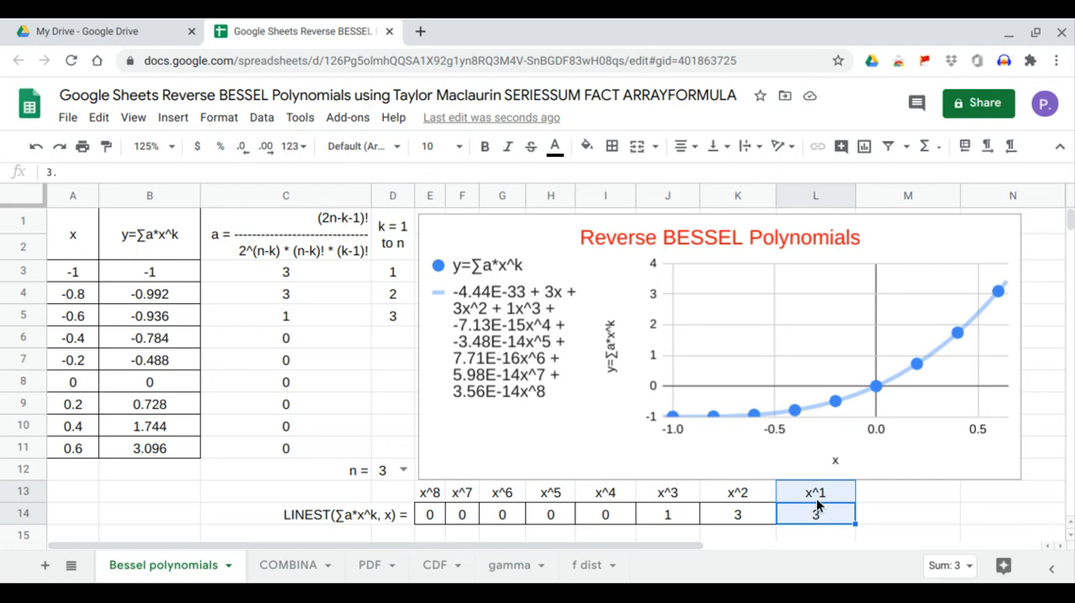
left_click(742, 520)
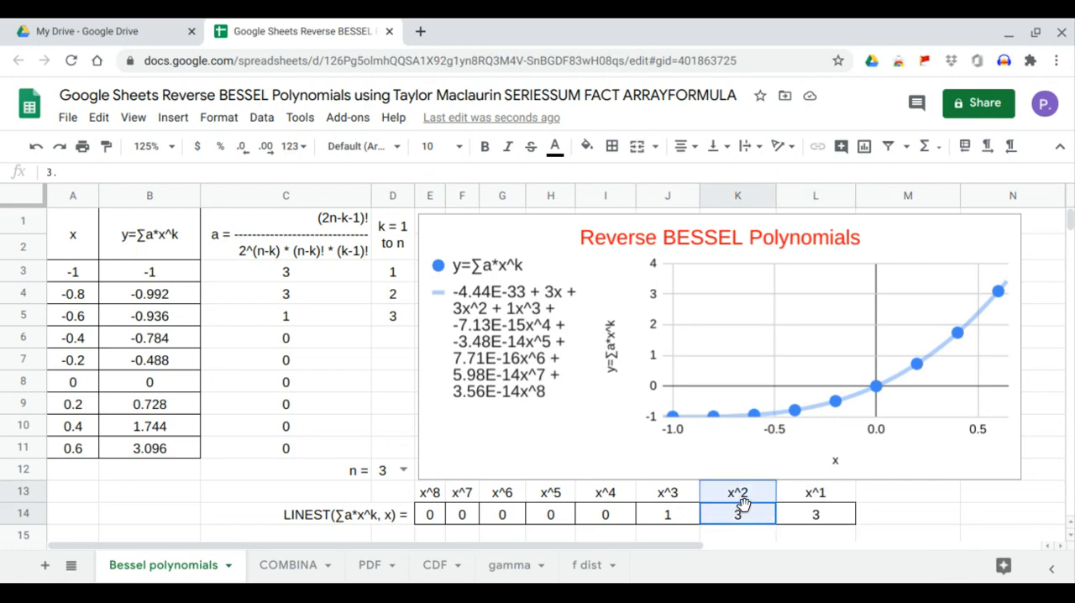
left_click(668, 516)
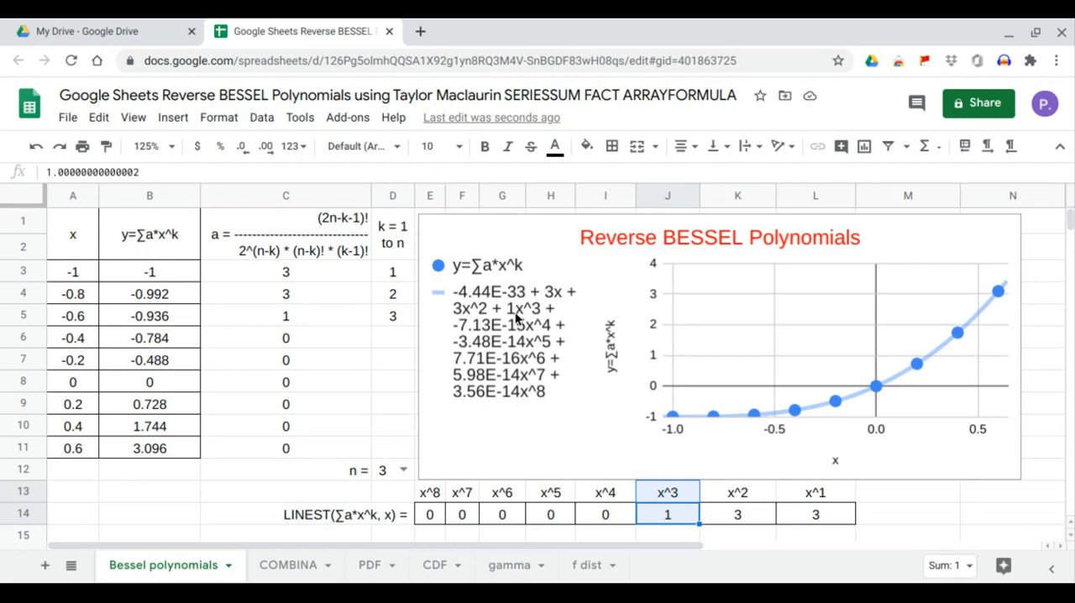
Set n in D12 to 4 and check the LINEST coefficients for x^1 through x^4
left_click(405, 472)
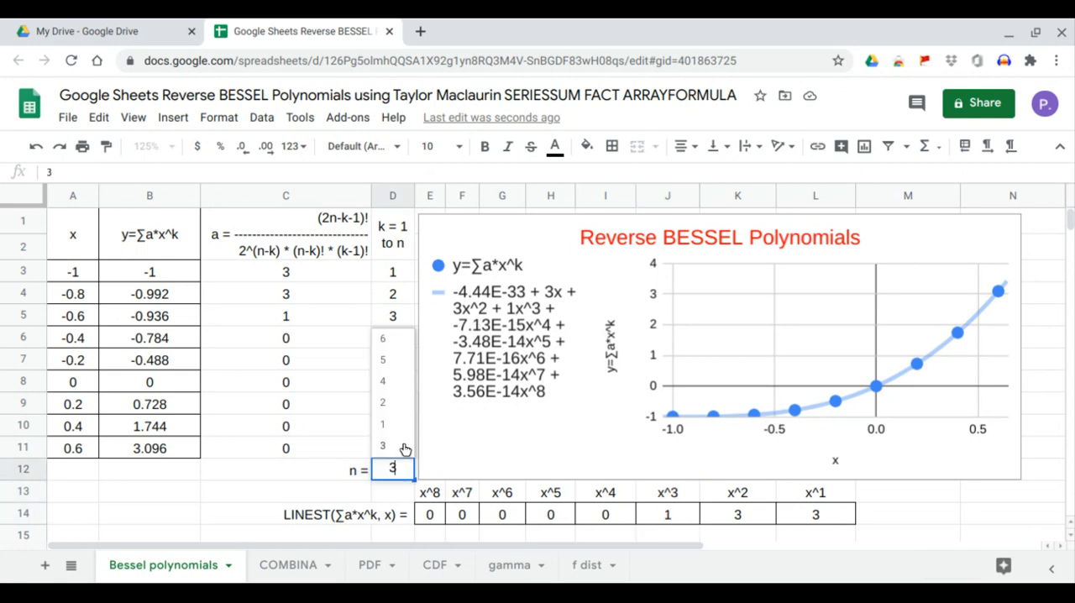
left_click(402, 392)
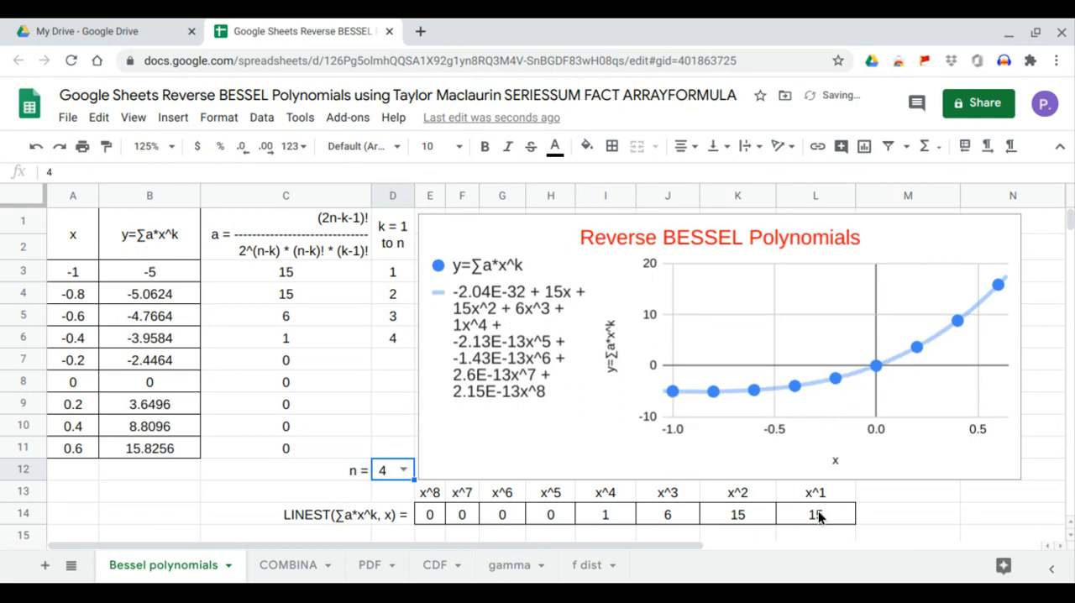
left_click_drag(819, 516, 816, 499)
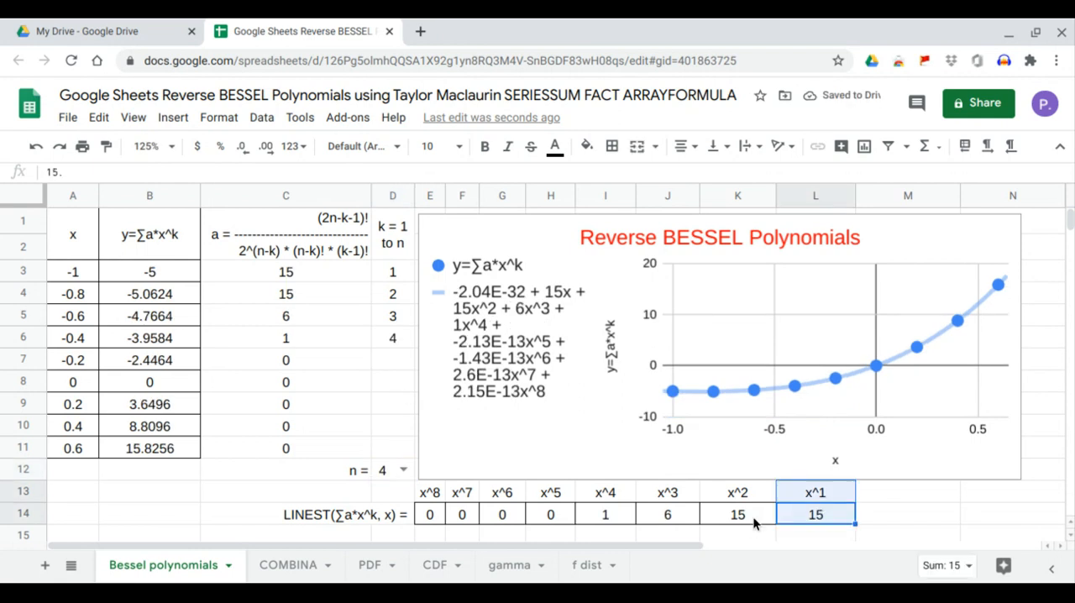
left_click_drag(741, 520, 742, 499)
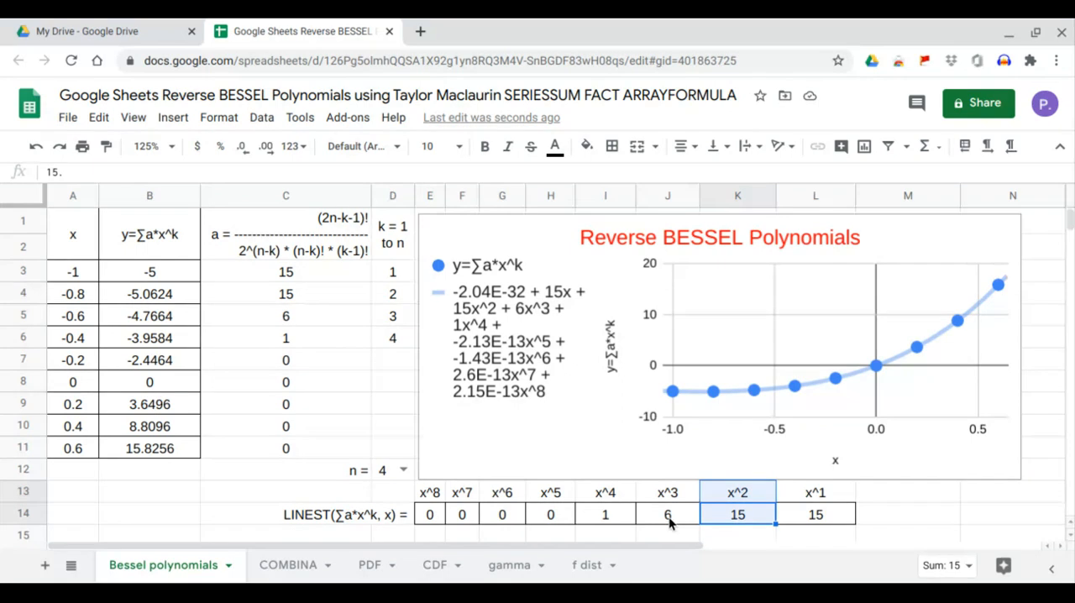
left_click_drag(679, 520, 623, 498)
left_click(626, 507)
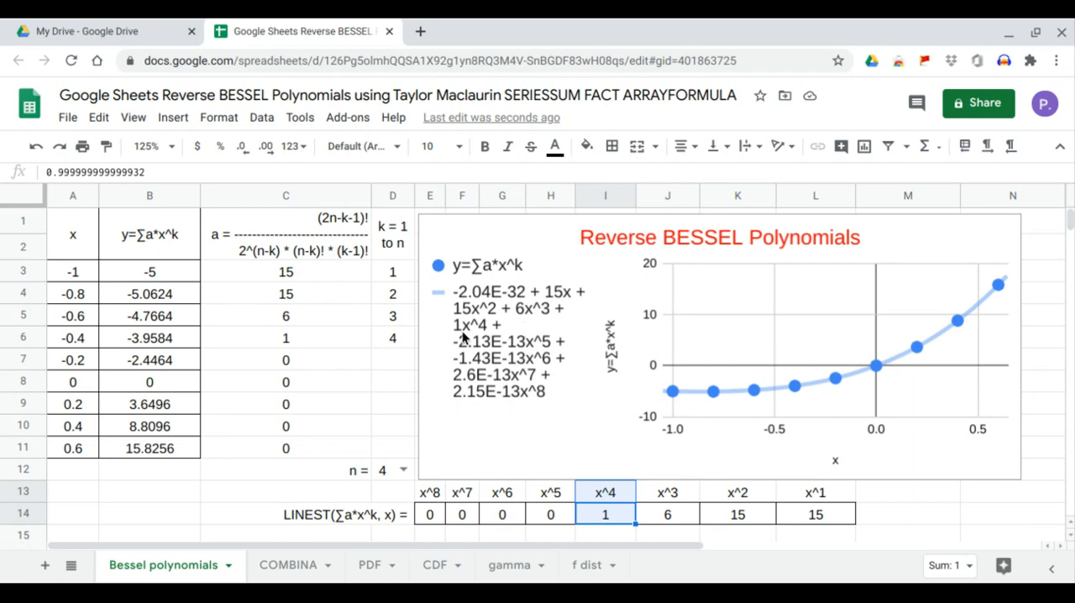
Set n in D12 to 5 and check the LINEST coefficients for x^1 through x^5
left_click(404, 472)
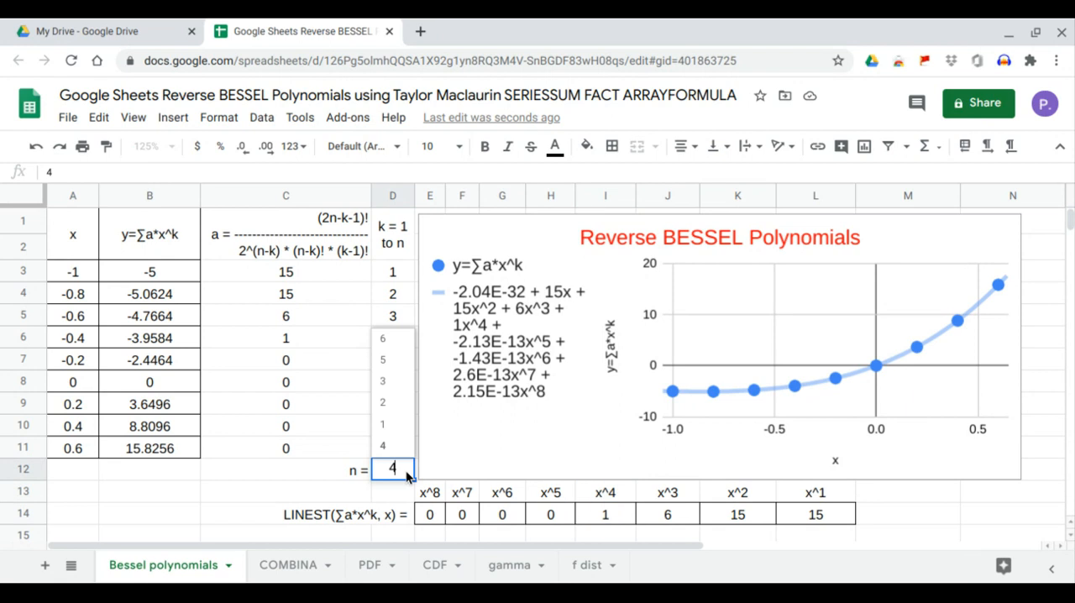
left_click(408, 363)
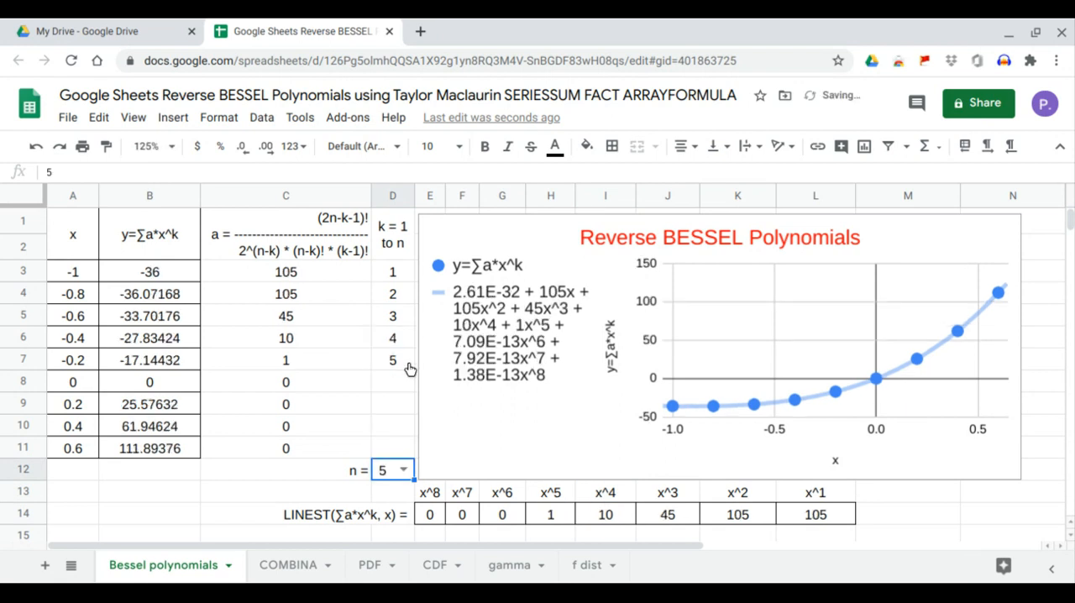
left_click_drag(820, 514, 819, 504)
left_click_drag(749, 514, 750, 502)
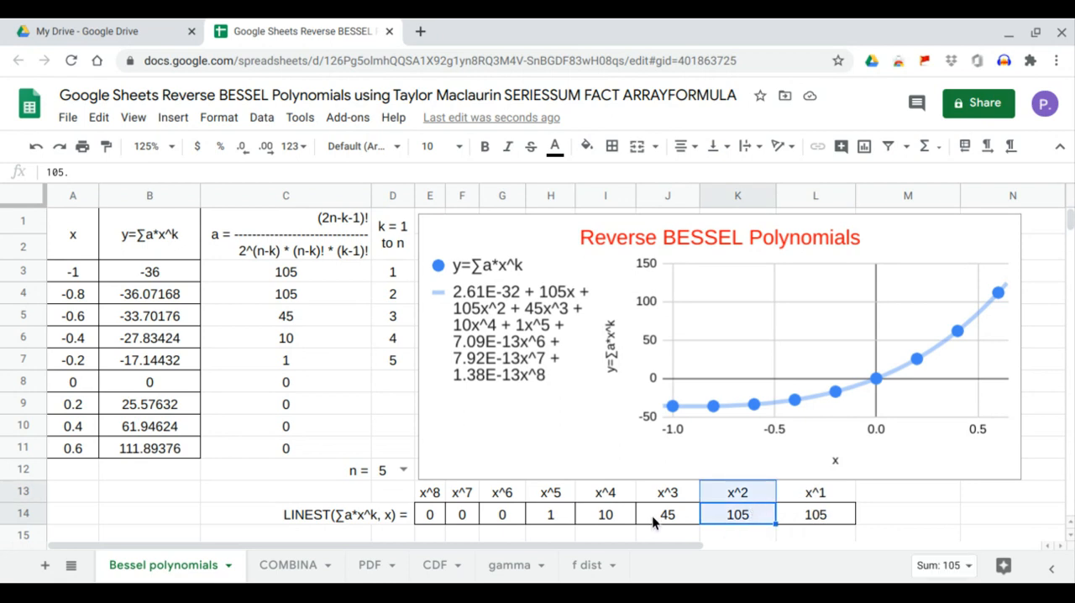
left_click_drag(652, 515, 614, 503)
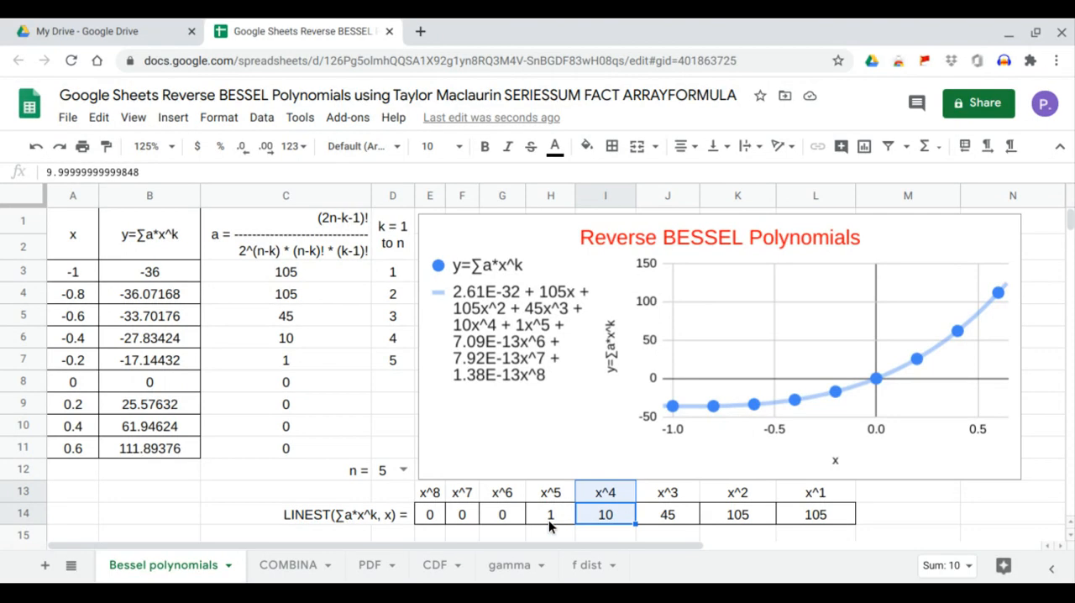
left_click_drag(548, 520, 550, 500)
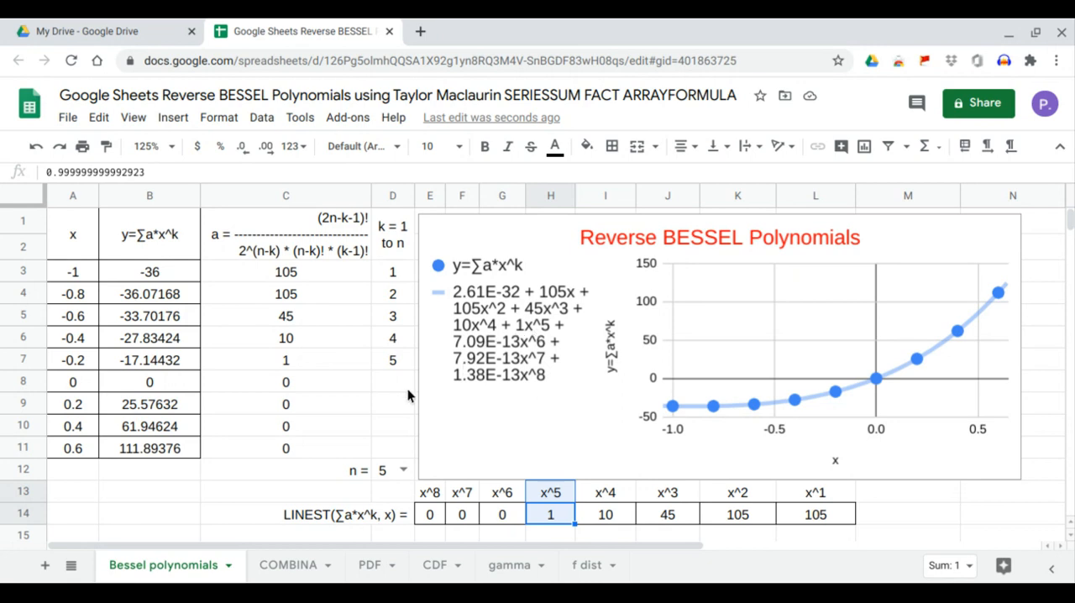
Set n in D12 to 6 and check the LINEST coefficients for x^1 through x^6
left_click(407, 473)
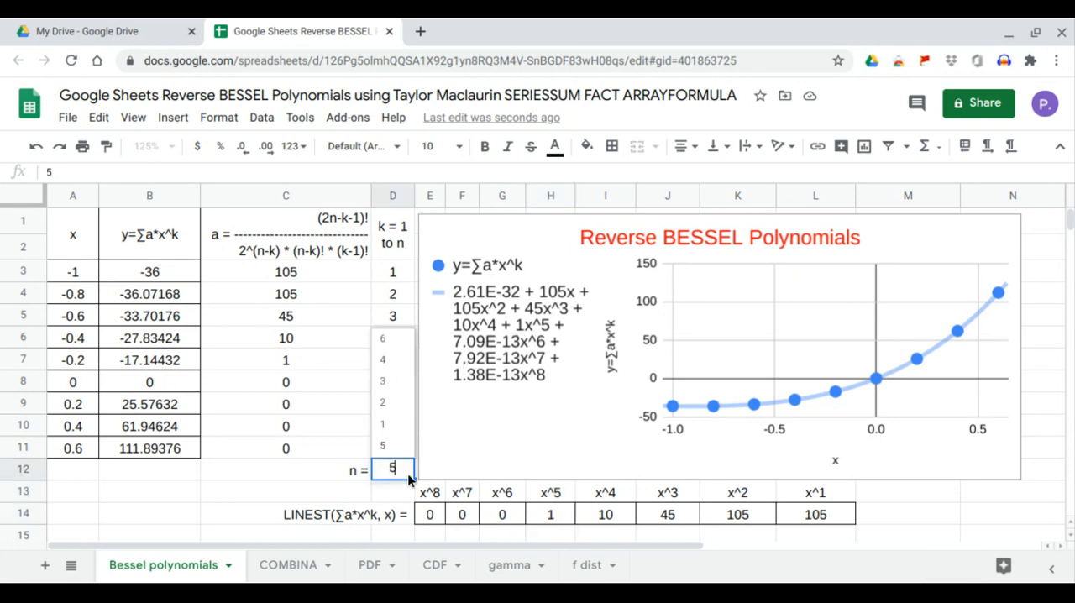
left_click(412, 340)
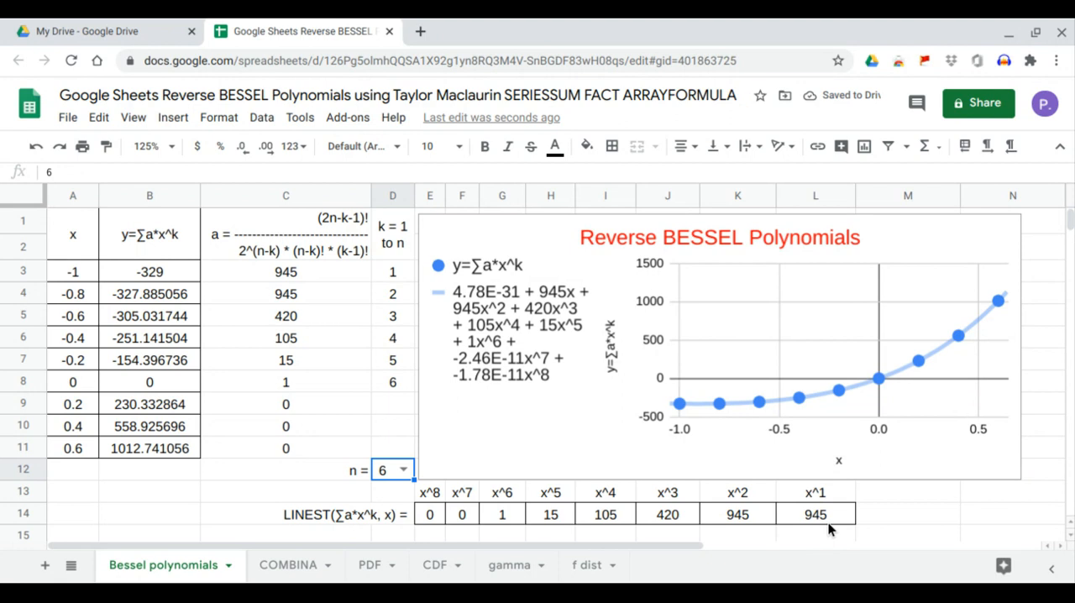
left_click_drag(828, 520, 830, 502)
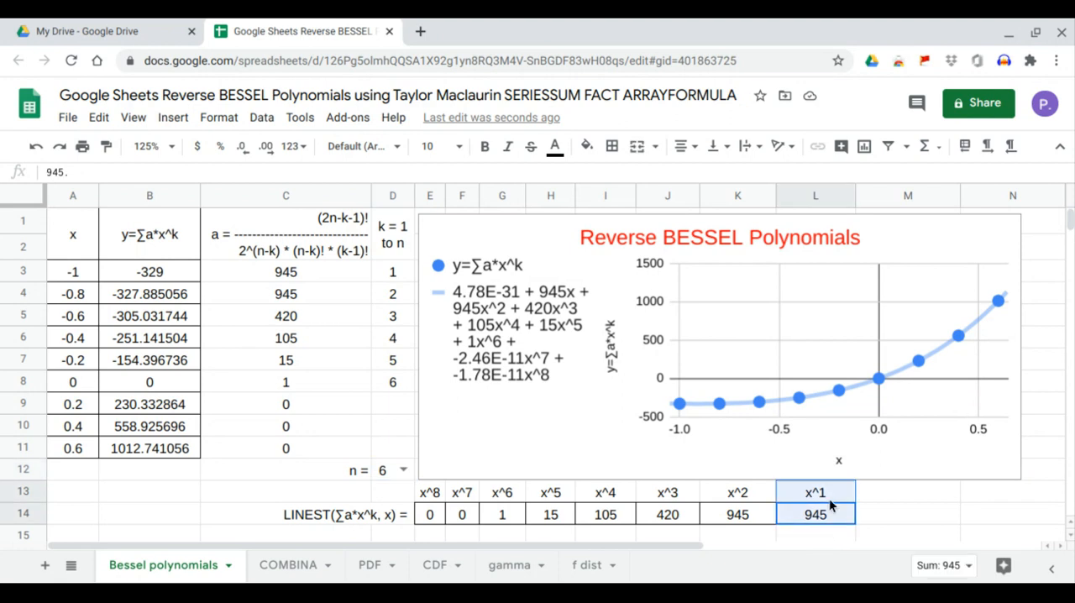
left_click(737, 518)
left_click_drag(737, 518, 739, 500)
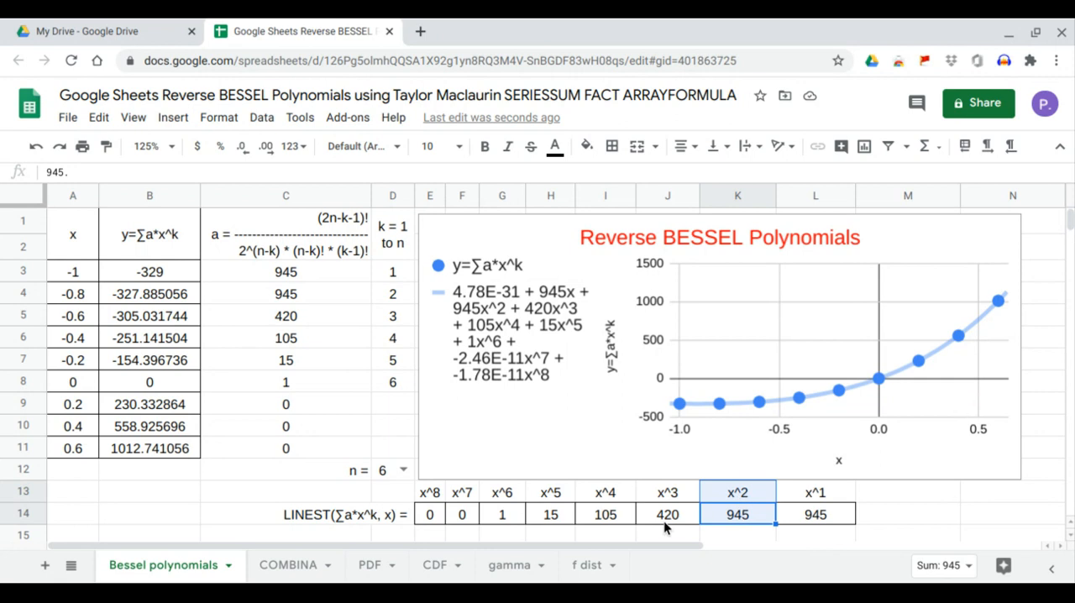
left_click_drag(664, 521, 666, 499)
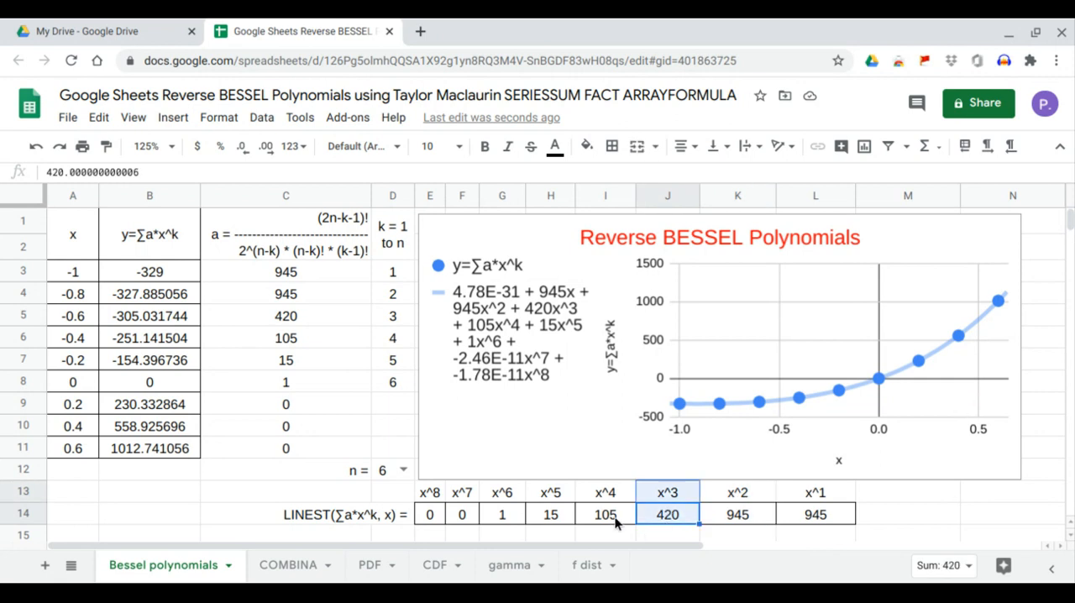
left_click_drag(615, 517, 619, 496)
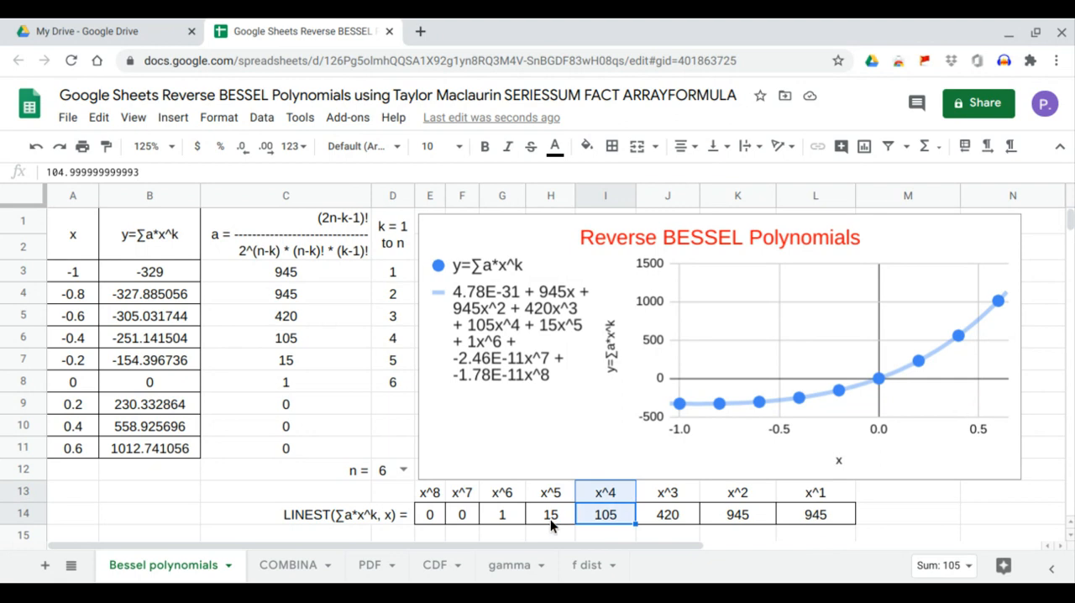
left_click_drag(546, 520, 549, 494)
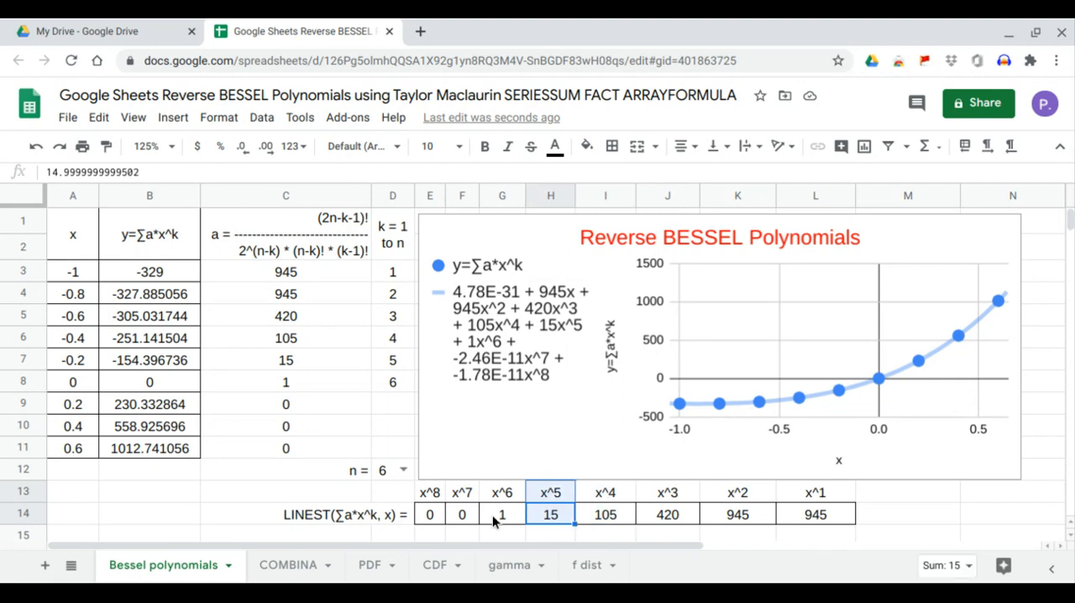
left_click_drag(494, 521, 499, 495)
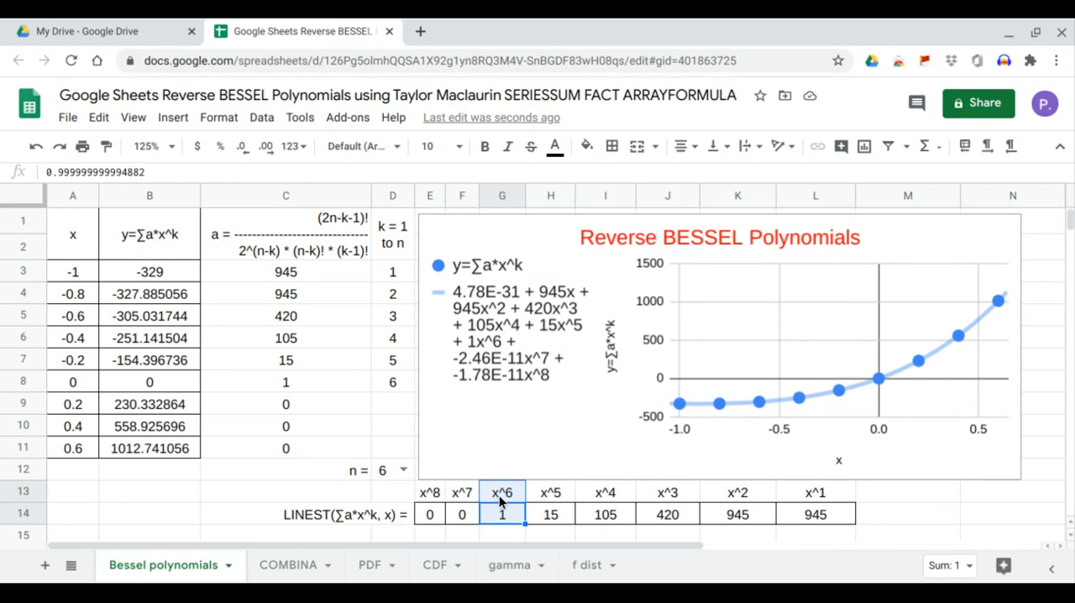